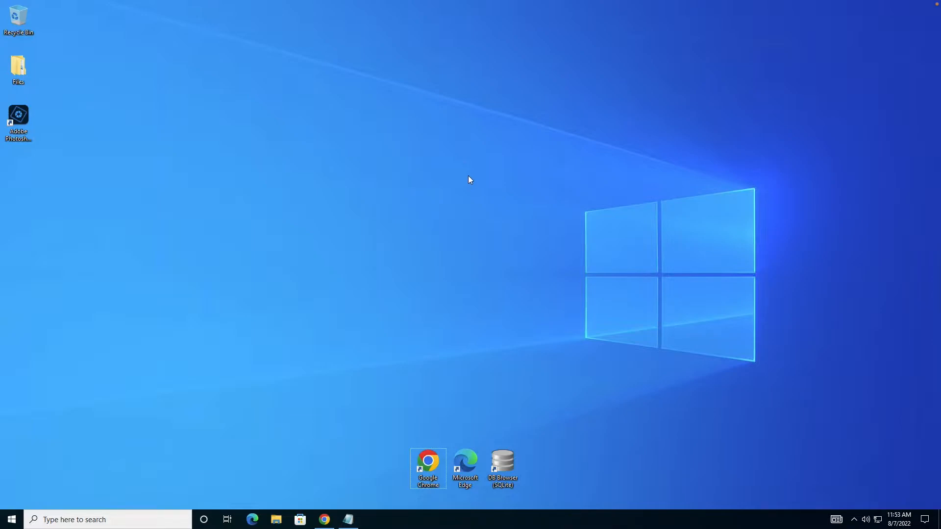
# Step: Restore the Notepad notes listing the silent-uninstall steps and the Set-up.exe command
pyautogui.click(419, 226)
pyautogui.click(348, 520)
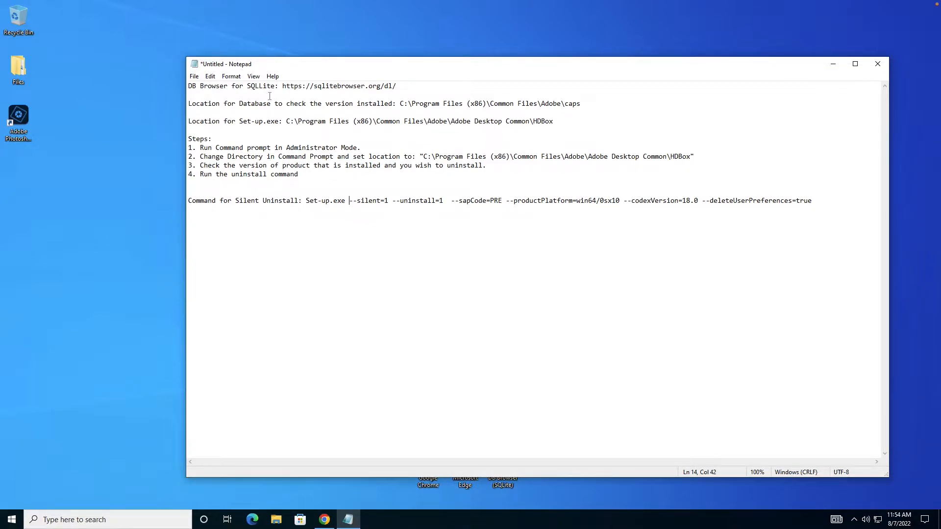
# Step: Select the sqlitebrowser.org download URL in the notes and move the Notepad window up-left
pyautogui.moveTo(398, 86); pyautogui.dragTo(281, 86)
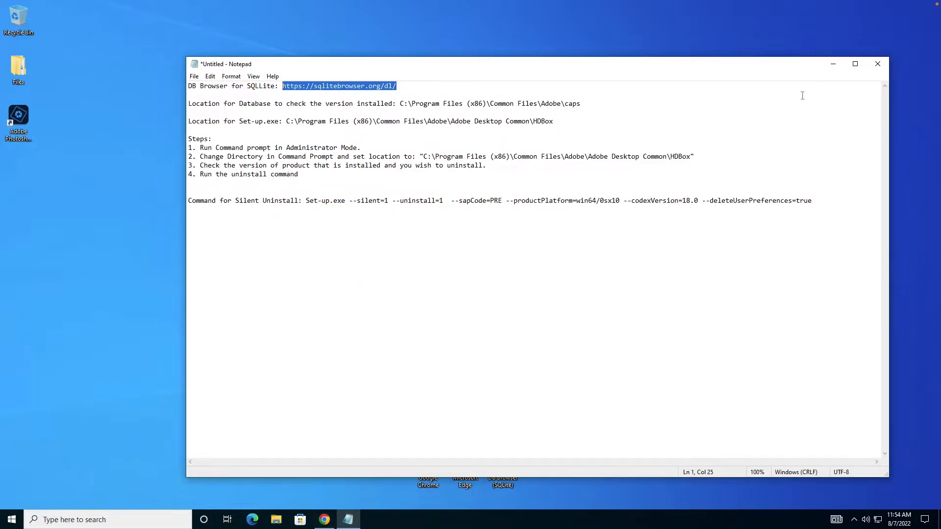
pyautogui.moveTo(786, 69); pyautogui.dragTo(676, 12)
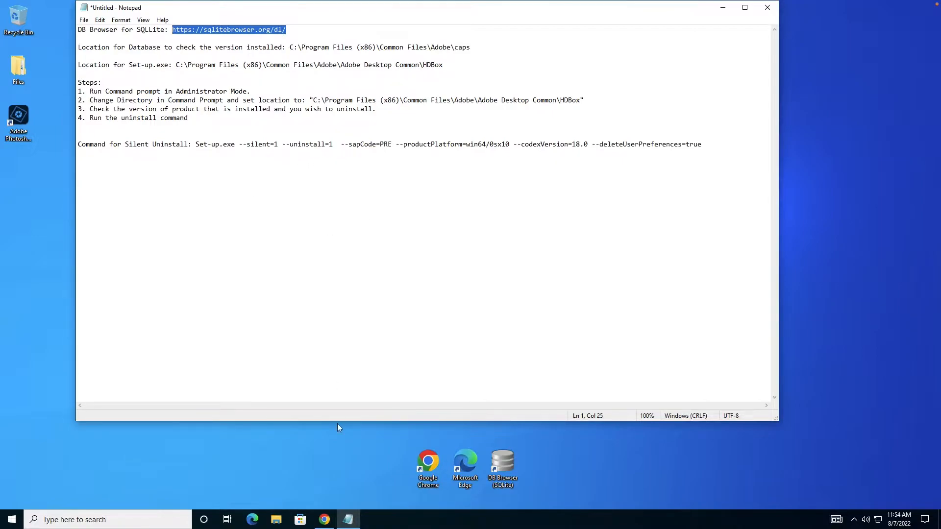
# Step: Bring Chrome forward showing the DB Browser for SQLite downloads page with Windows installers
pyautogui.click(324, 519)
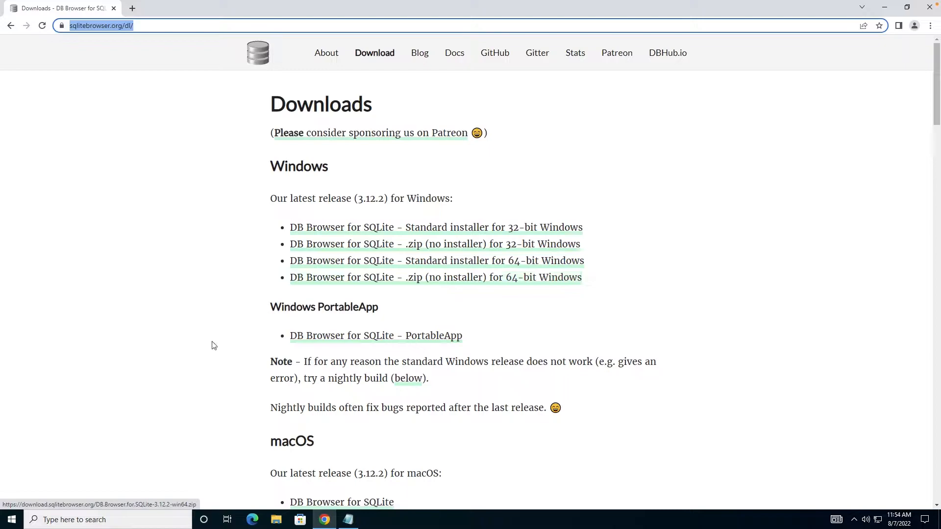
pyautogui.scroll(-1, 227, 348)
pyautogui.scroll(-1, 227, 348)
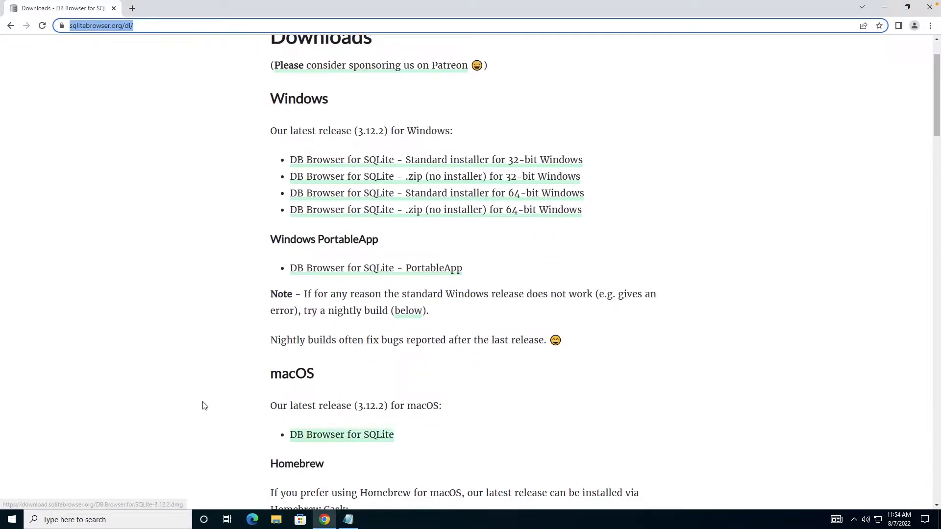
# Step: Minimize Chrome and Notepad, then select the Photoshop Elements 2022 desktop shortcut
pyautogui.click(889, 11)
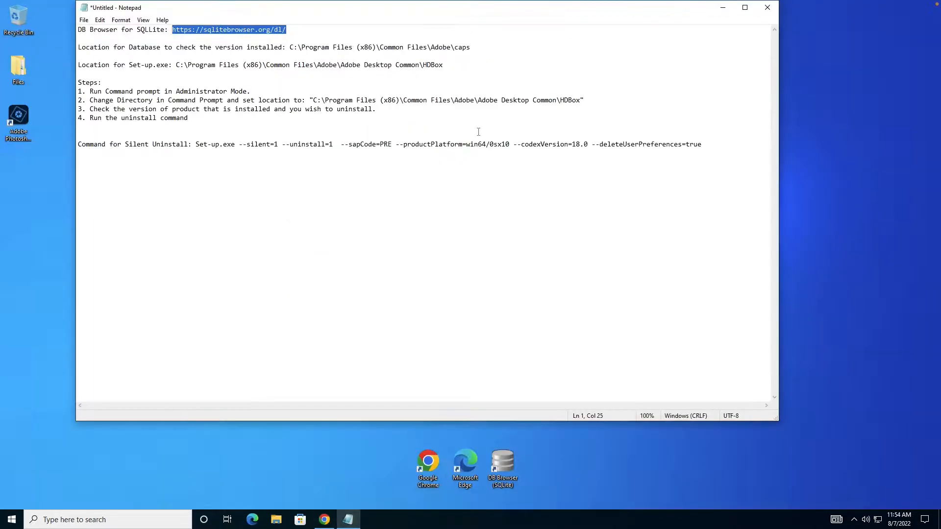
pyautogui.click(712, 145)
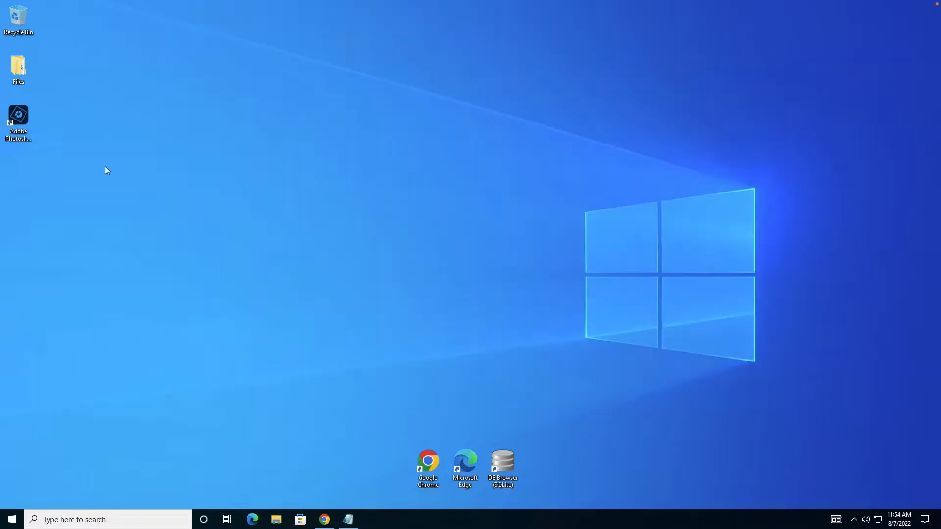
pyautogui.click(30, 124)
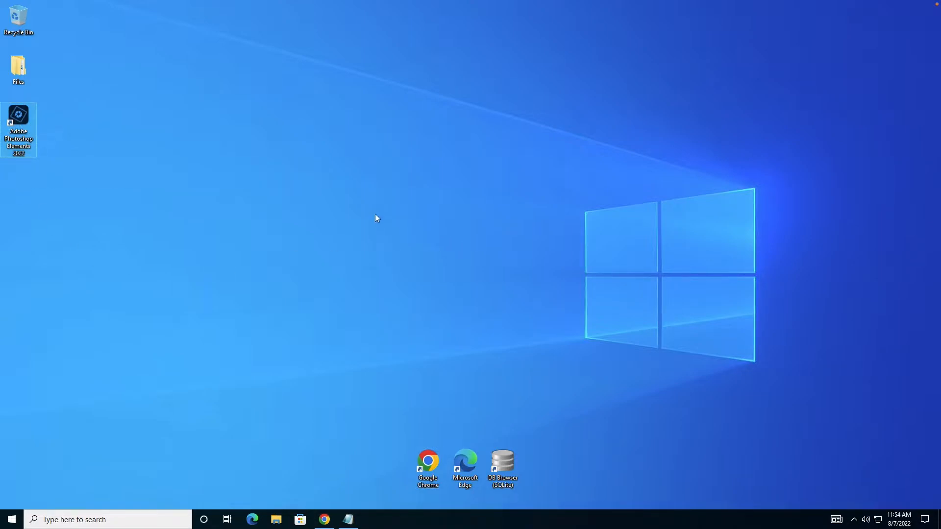
pyautogui.click(229, 208)
pyautogui.click(190, 210)
# Step: Launch Photoshop Elements 2022 from its shortcut and close its home screen again
pyautogui.click(20, 120)
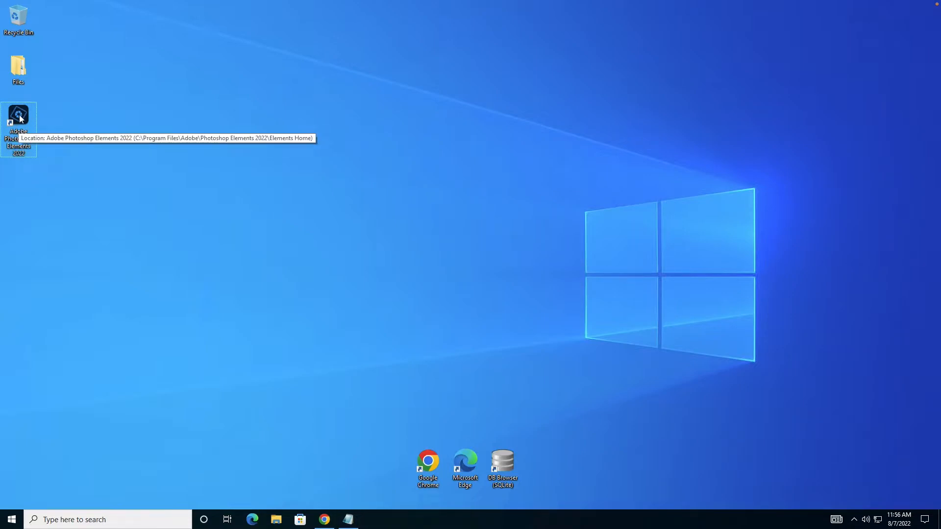
pyautogui.doubleClick(20, 120)
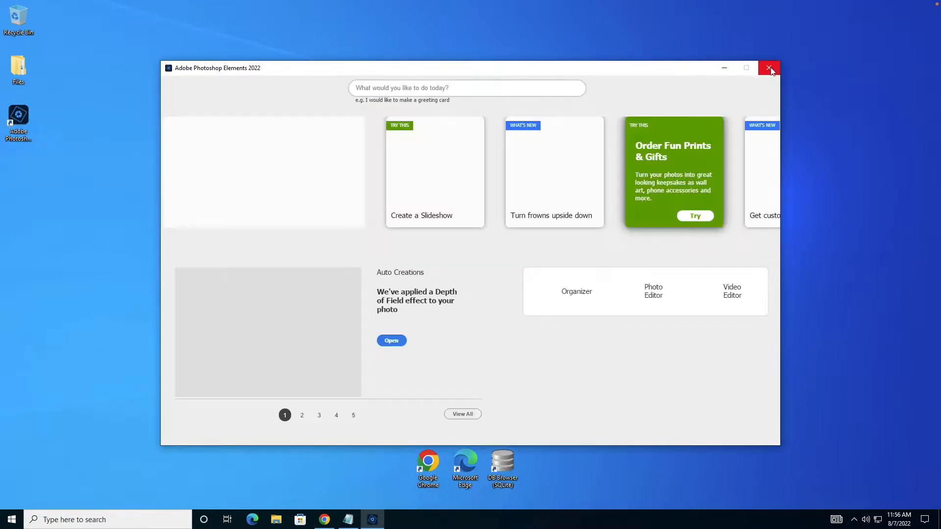
pyautogui.click(769, 68)
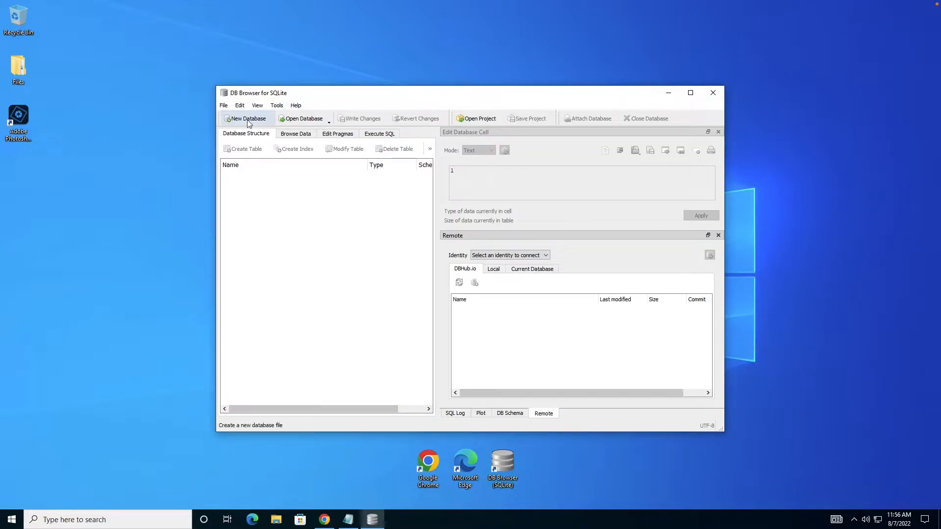
# Step: Copy the Adobe caps folder path from the notes and navigate File Explorer to it
pyautogui.click(349, 520)
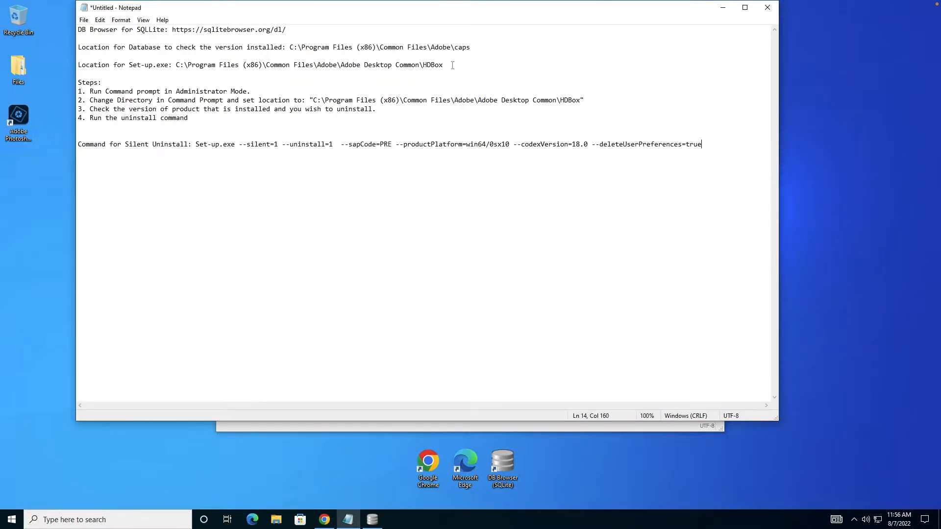
pyautogui.moveTo(471, 47); pyautogui.dragTo(291, 47)
pyautogui.hotkey('ctrl', 'c')
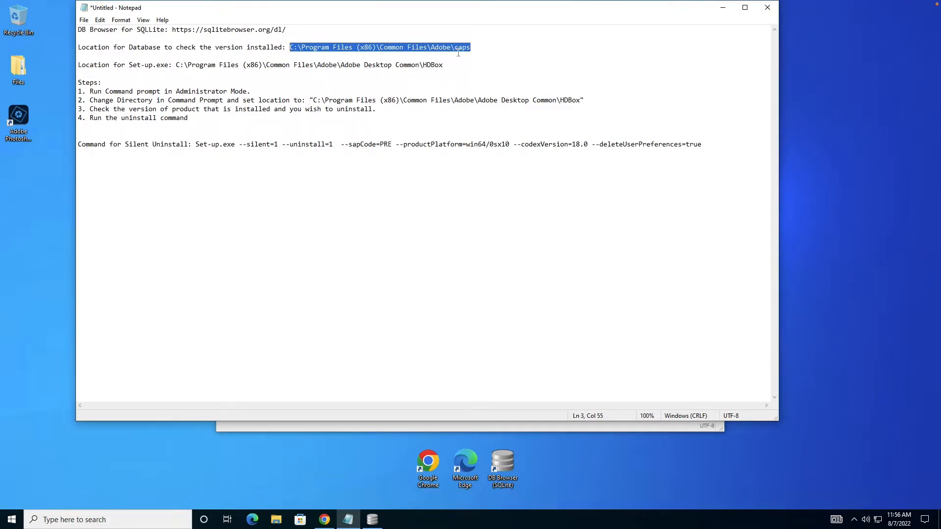
pyautogui.click(276, 520)
pyautogui.click(224, 37)
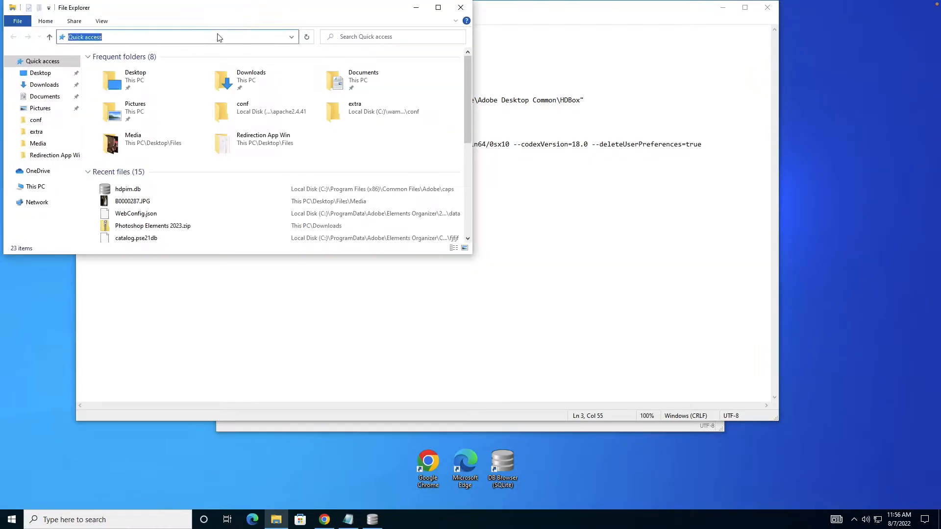
pyautogui.hotkey('ctrl', 'v')
pyautogui.press('Return')
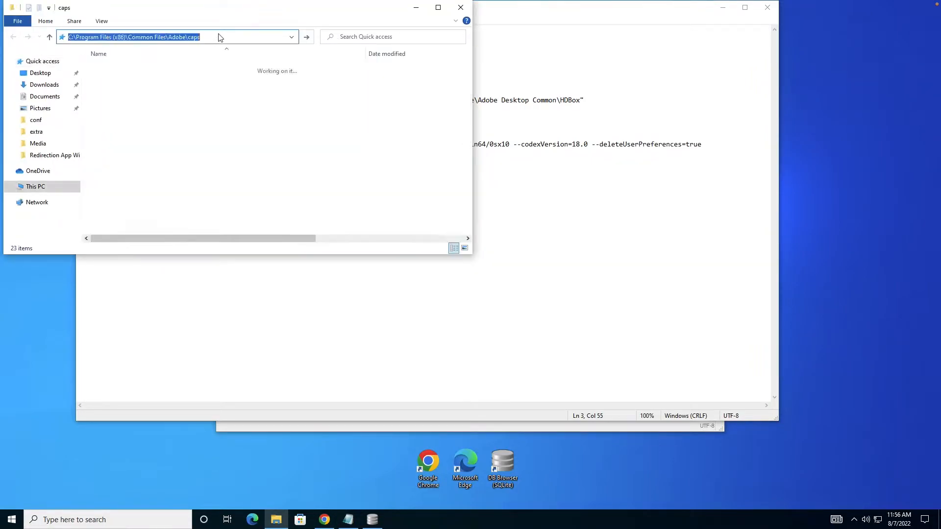
# Step: Open hdpim.db with DB Browser for SQLite, set to always open this file type
pyautogui.doubleClick(116, 68)
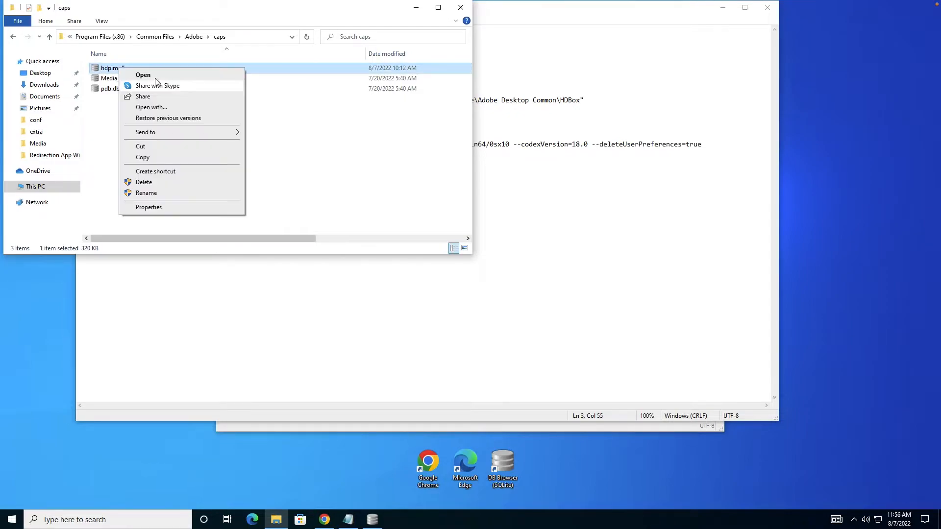
pyautogui.click(151, 107)
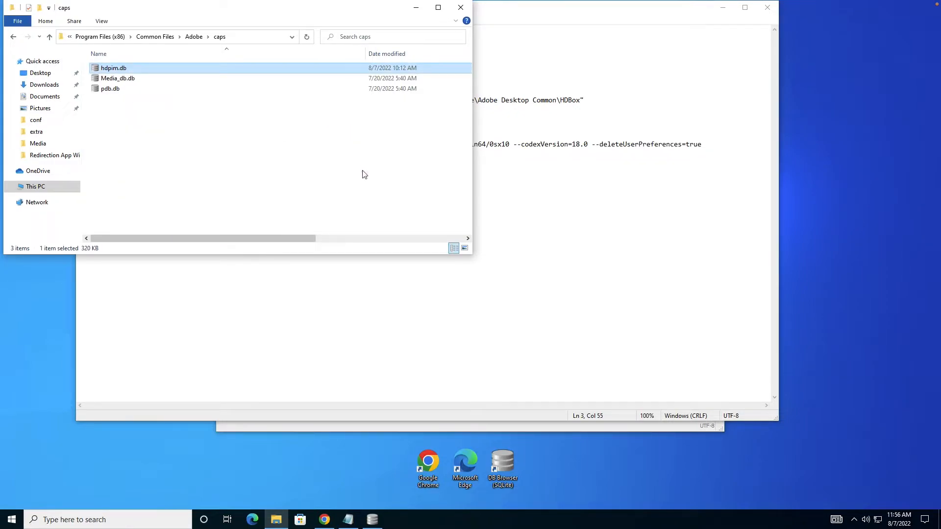
pyautogui.click(390, 278)
pyautogui.click(504, 307)
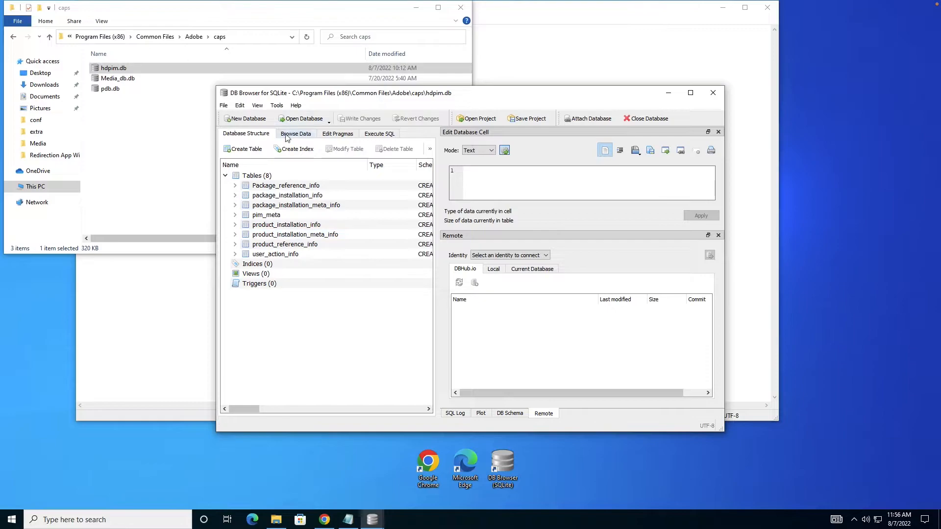
# Step: Browse Data through the package tables to product_installation_info and maximize the window
pyautogui.click(295, 134)
pyautogui.click(276, 149)
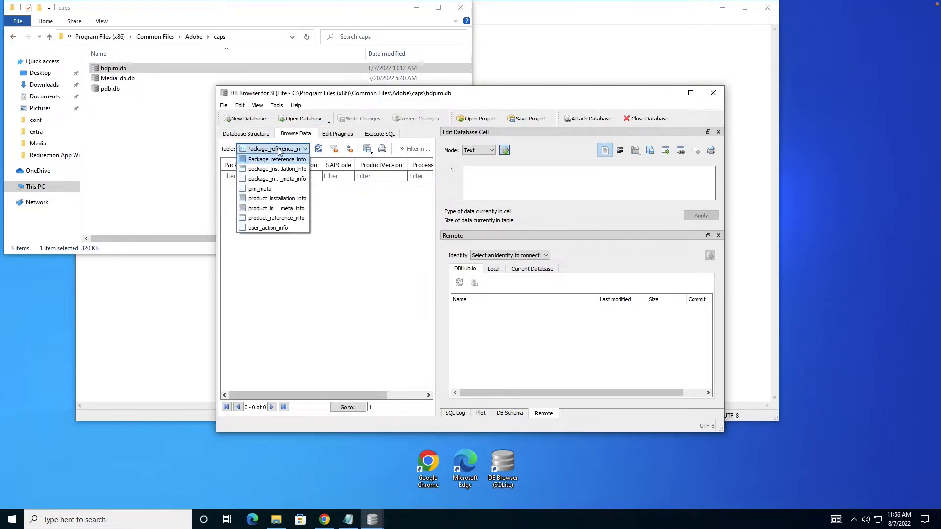
pyautogui.click(276, 170)
pyautogui.click(276, 149)
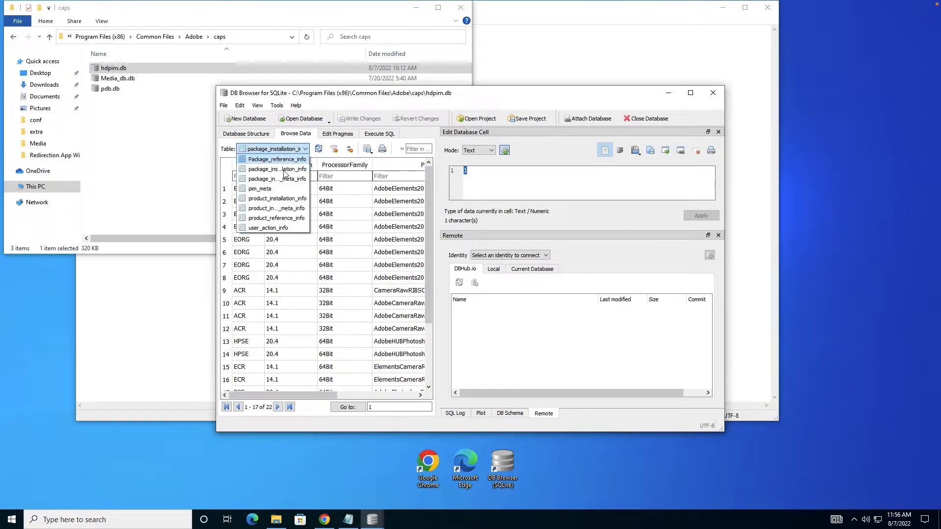
pyautogui.click(277, 179)
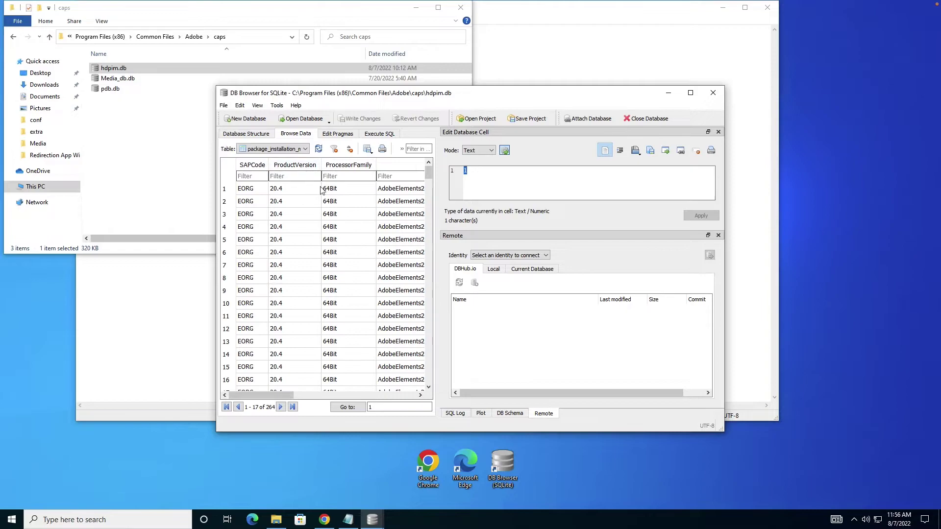
pyautogui.click(282, 151)
pyautogui.click(275, 201)
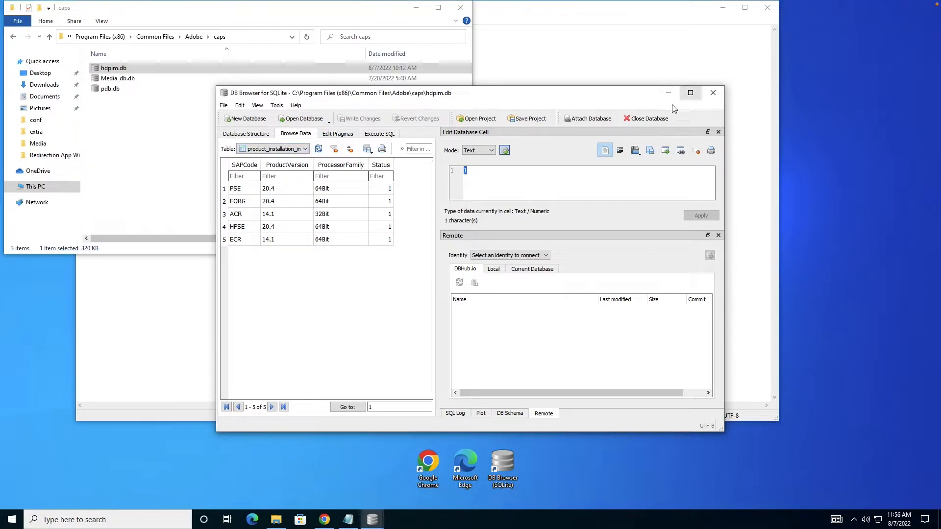
pyautogui.click(690, 93)
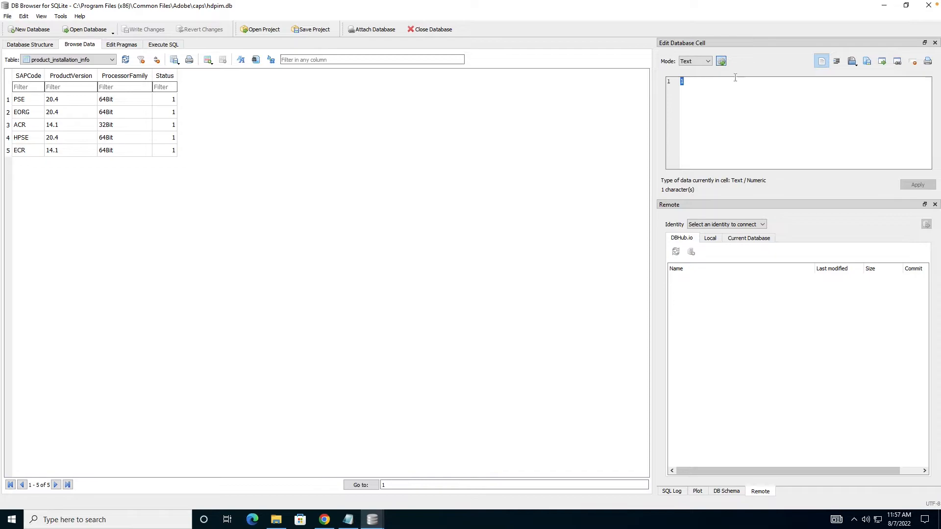
# Step: Close DB Browser and launch Command Prompt as administrator from Windows search
pyautogui.click(929, 6)
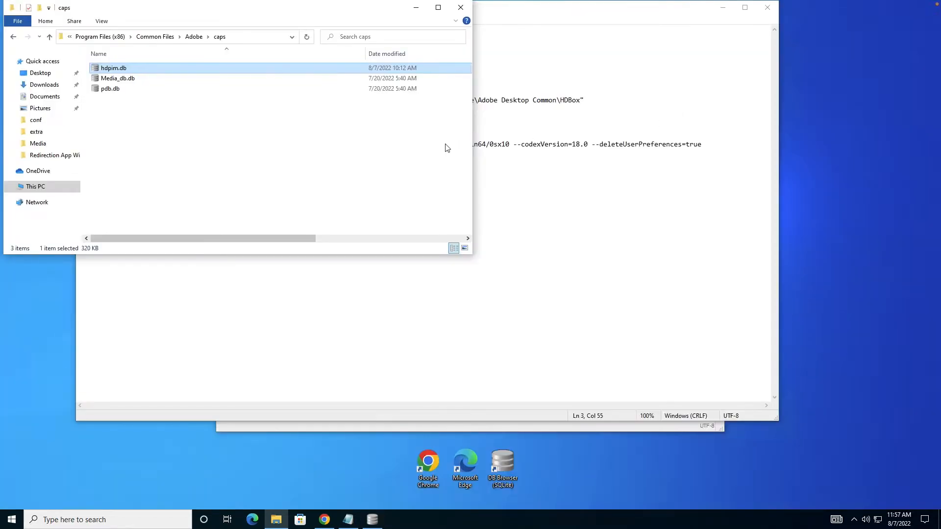
pyautogui.click(550, 247)
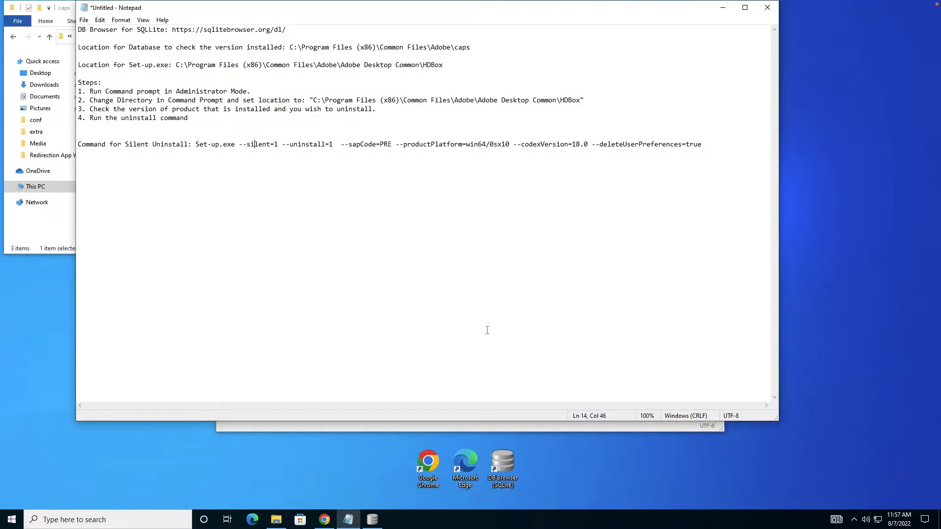
pyautogui.press('super')
pyautogui.write('cmd')
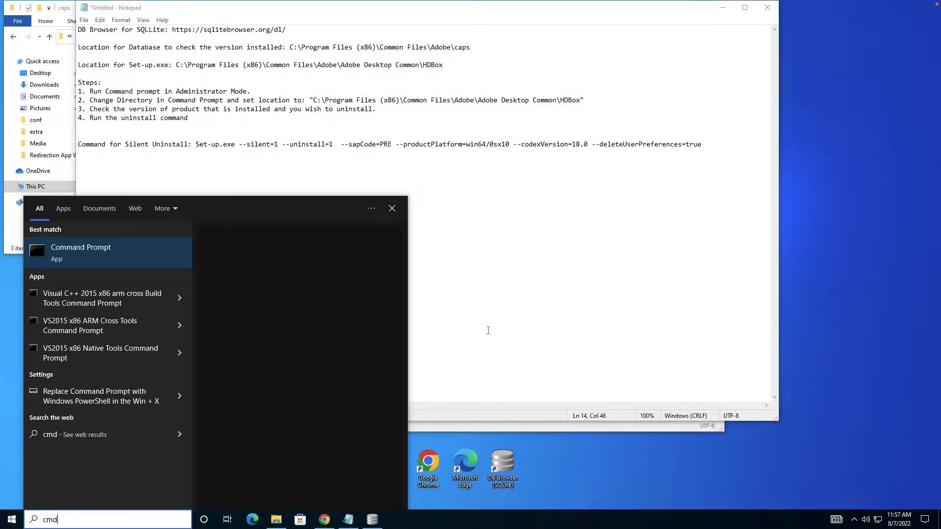
pyautogui.click(253, 344)
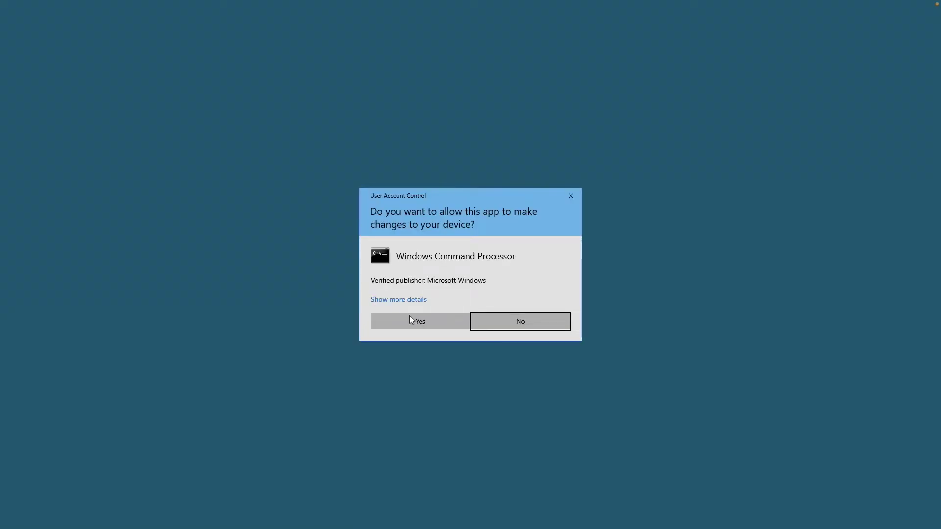
pyautogui.click(417, 321)
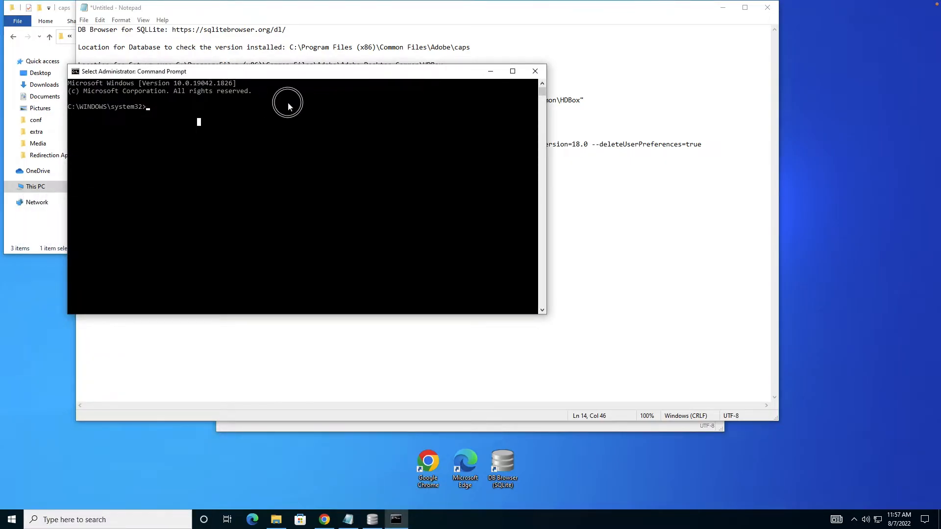
# Step: Move the Command Prompt aside and select the Set-up.exe HDBox folder path in the notes
pyautogui.moveTo(224, 74); pyautogui.dragTo(453, 181)
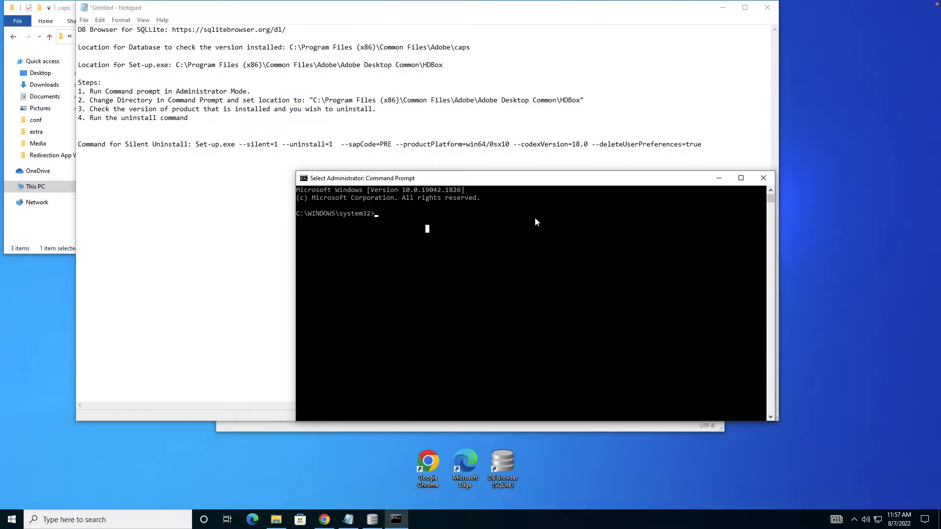
pyautogui.click(311, 137)
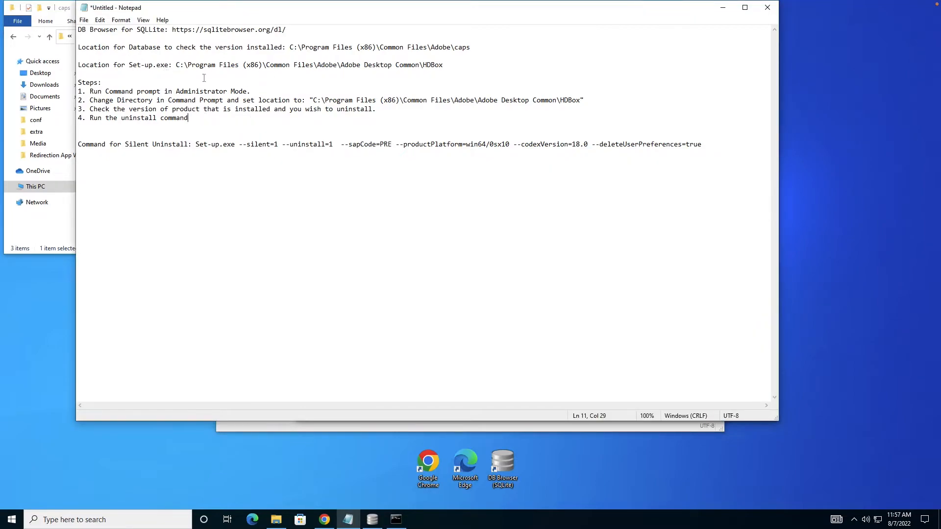
pyautogui.moveTo(176, 65); pyautogui.dragTo(445, 65)
pyautogui.hotkey('ctrl', 'c')
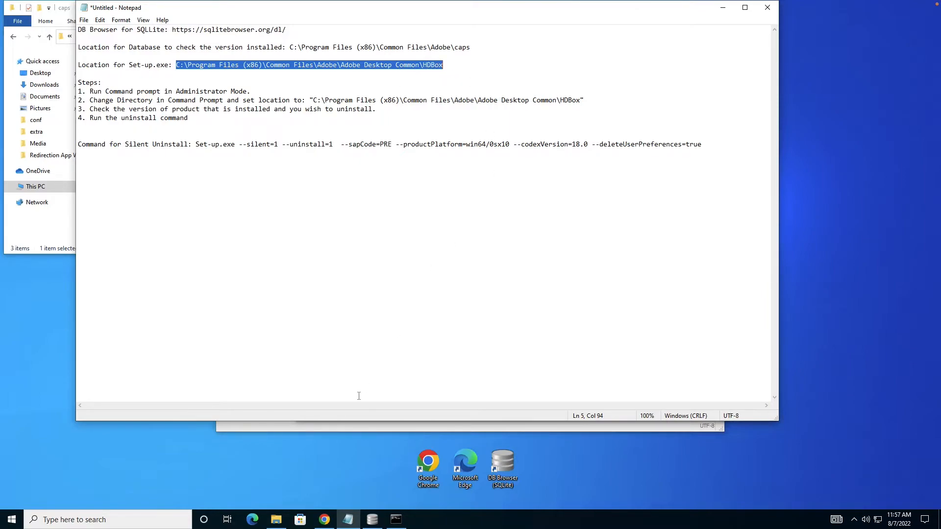
# Step: In the admin prompt, cd into the pasted HDBox folder and type Set-up.exe
pyautogui.click(333, 429)
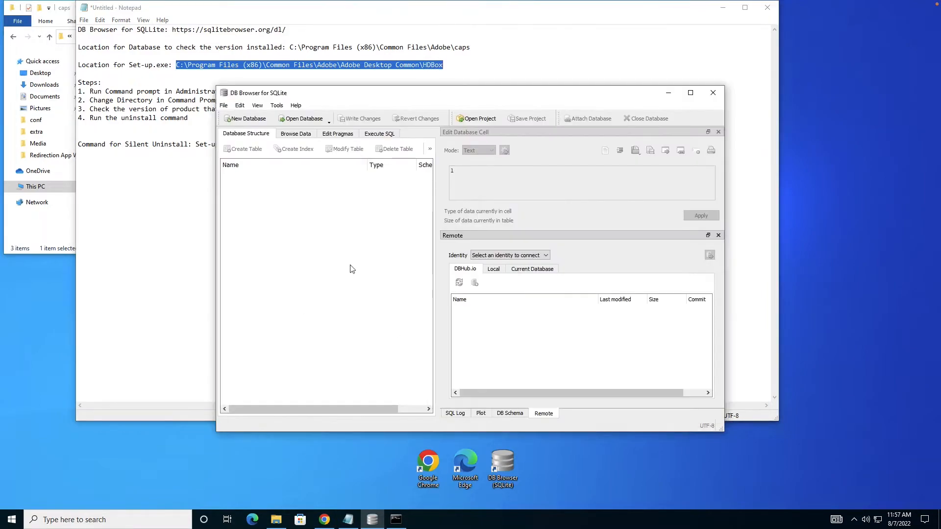
pyautogui.click(396, 519)
pyautogui.click(450, 254)
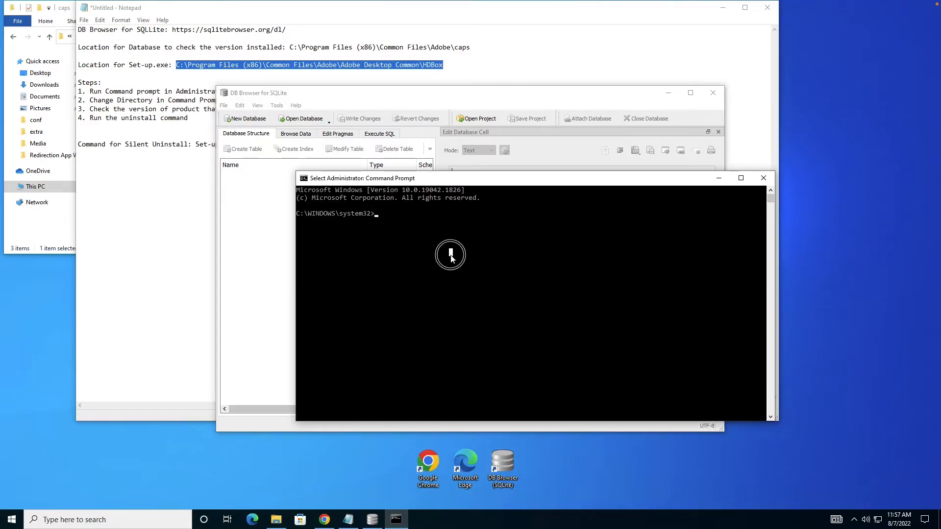
pyautogui.write('cd')
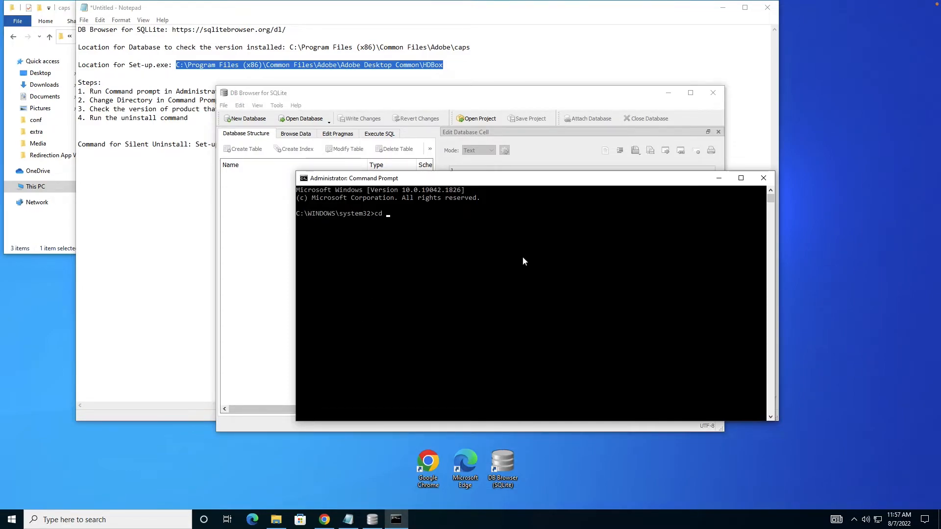
pyautogui.hotkey('ctrl', 'v')
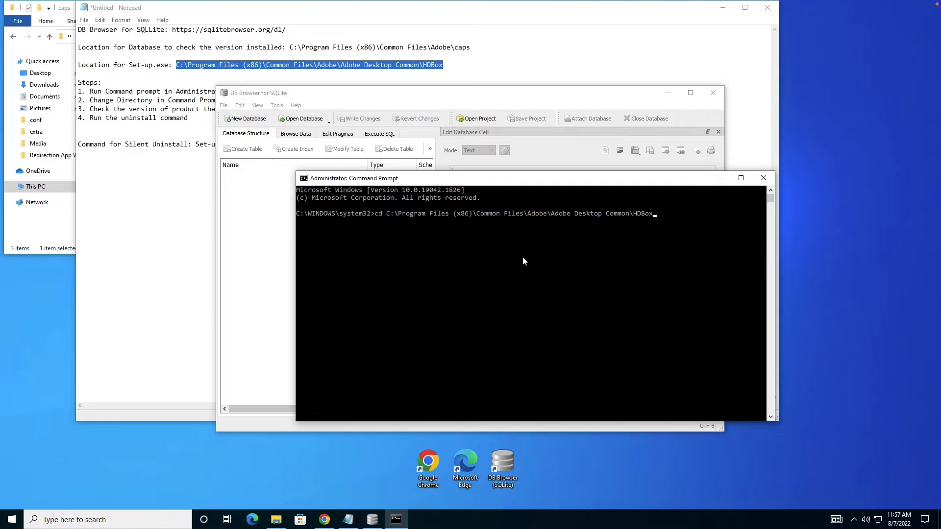
pyautogui.press('Return')
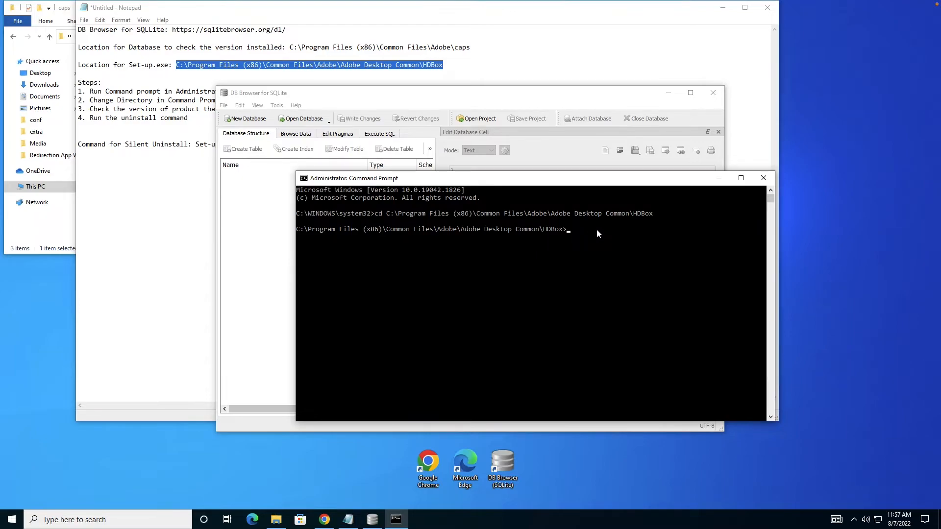
pyautogui.write('Se')
pyautogui.press('BackSpace')
pyautogui.press('BackSpace')
pyautogui.press('BackSpace')
pyautogui.write('-up.exe')
# Step: Navigate Explorer through Adobe Desktop Common to HDBox and select Set-up.exe to confirm it
pyautogui.click(276, 520)
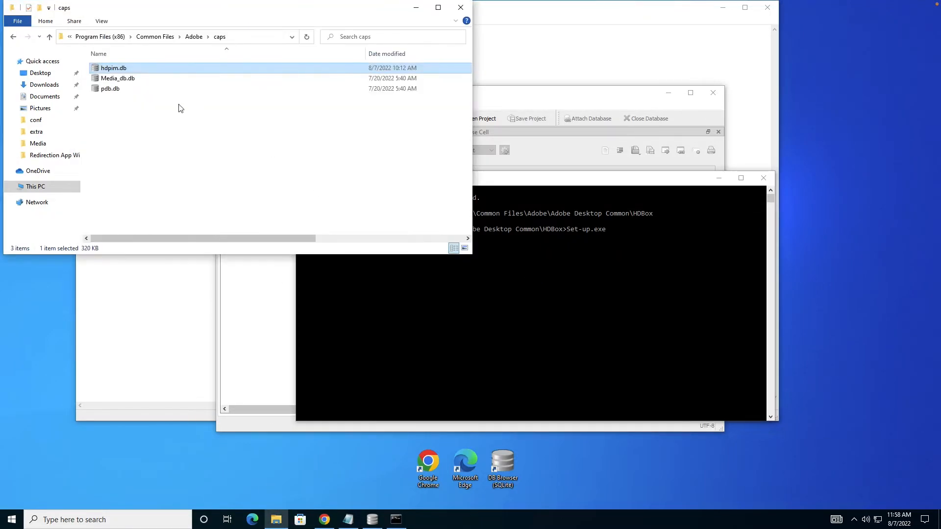
pyautogui.click(193, 36)
pyautogui.click(133, 79)
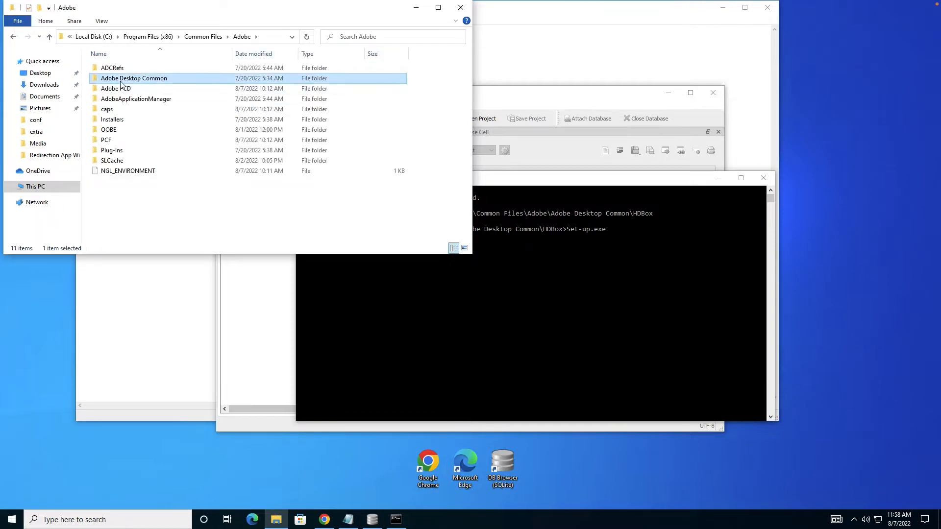
pyautogui.doubleClick(121, 79)
pyautogui.doubleClick(111, 89)
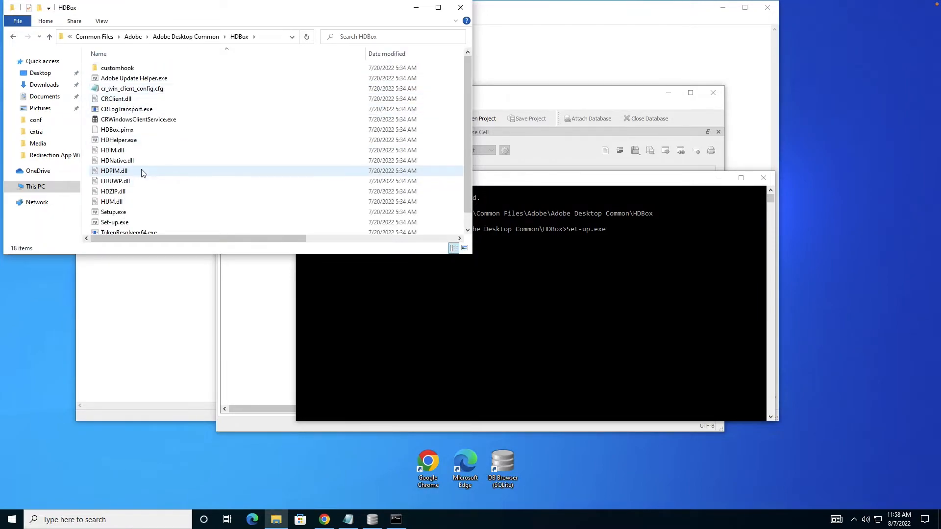
pyautogui.scroll(-1, 142, 173)
pyautogui.moveTo(113, 208)
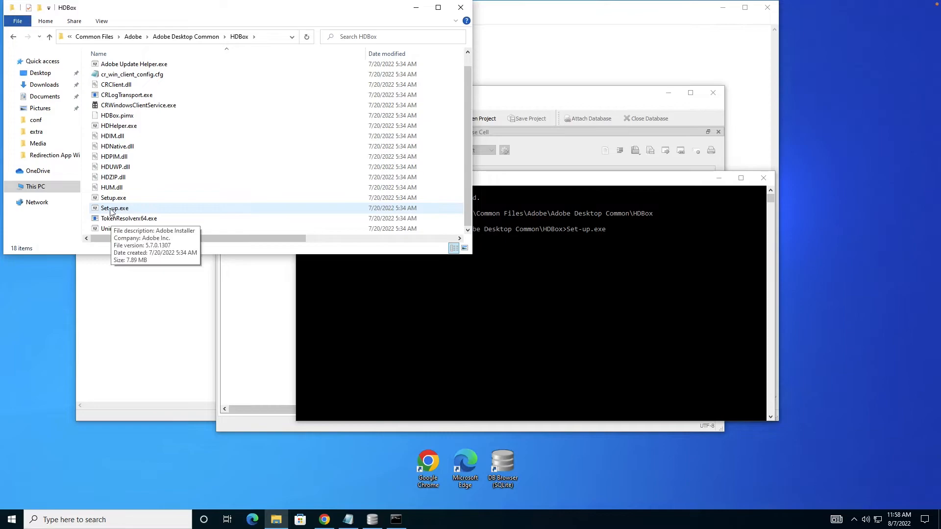
pyautogui.click(114, 209)
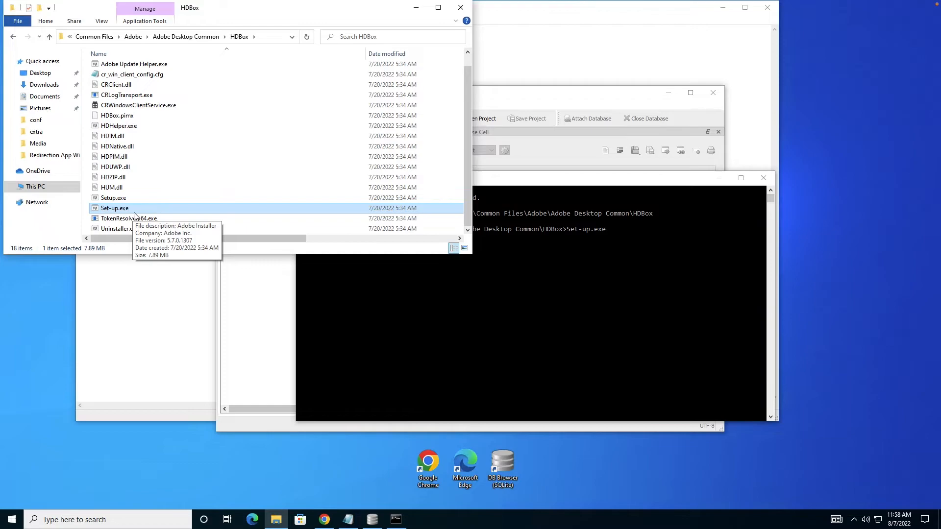
# Step: Extend Set-up.exe with --silent=1 --uninstall=1 --sapCode=PSE --codexVersion=, fixing typos
pyautogui.click(461, 8)
pyautogui.click(616, 252)
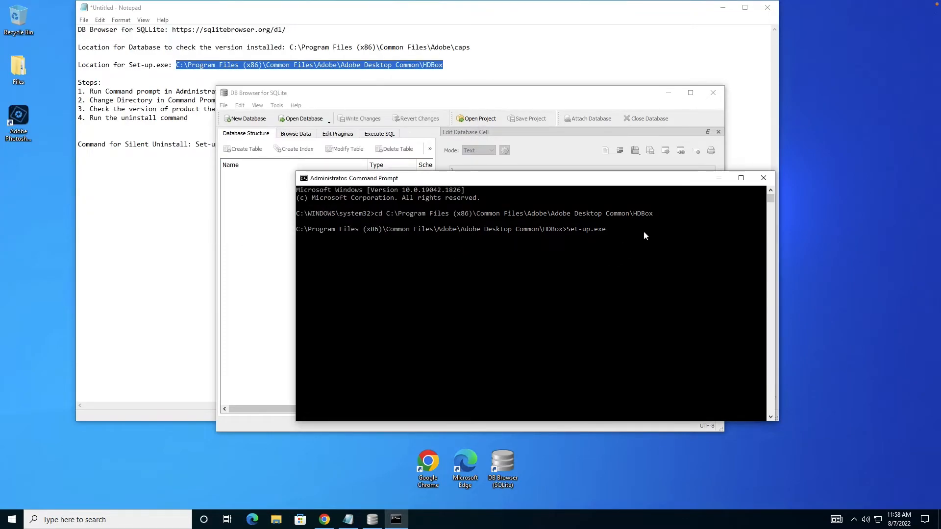
pyautogui.write(' --silent')
pyautogui.write('=1')
pyautogui.write(' --')
pyautogui.write('uninstall')
pyautogui.write('=1')
pyautogui.write(' --')
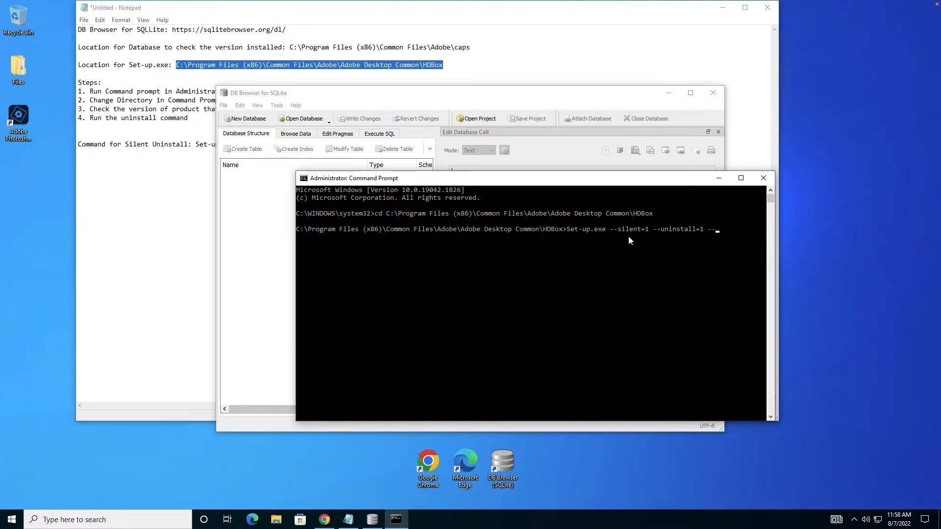
pyautogui.write('sab')
pyautogui.press('BackSpace')
pyautogui.write('pCode')
pyautogui.write('=PRE')
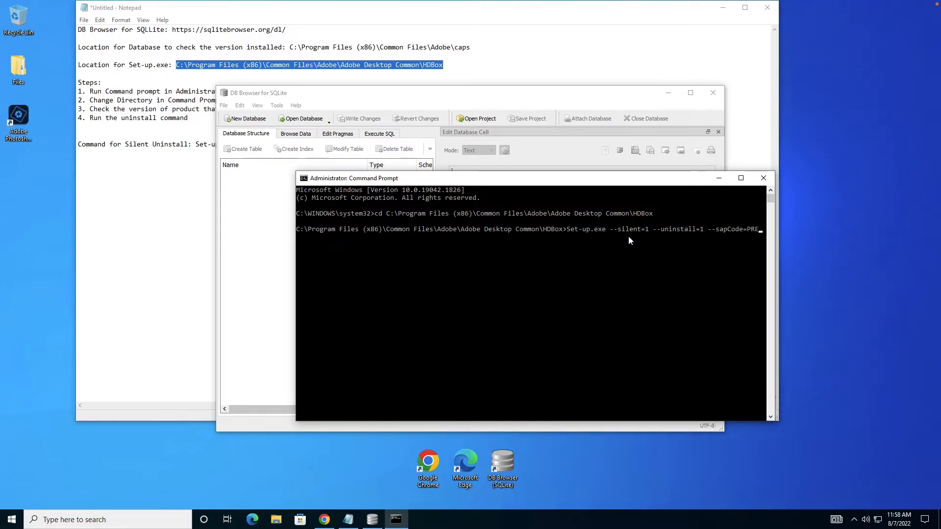
pyautogui.press('BackSpace')
pyautogui.press('BackSpace')
pyautogui.write('SE')
pyautogui.moveTo(579, 178); pyautogui.dragTo(539, 163)
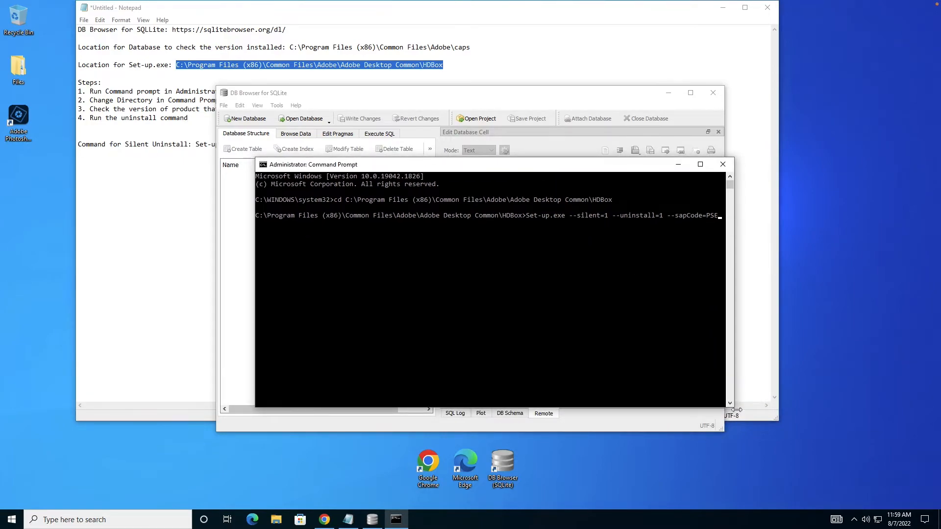
pyautogui.moveTo(730, 406); pyautogui.dragTo(830, 455)
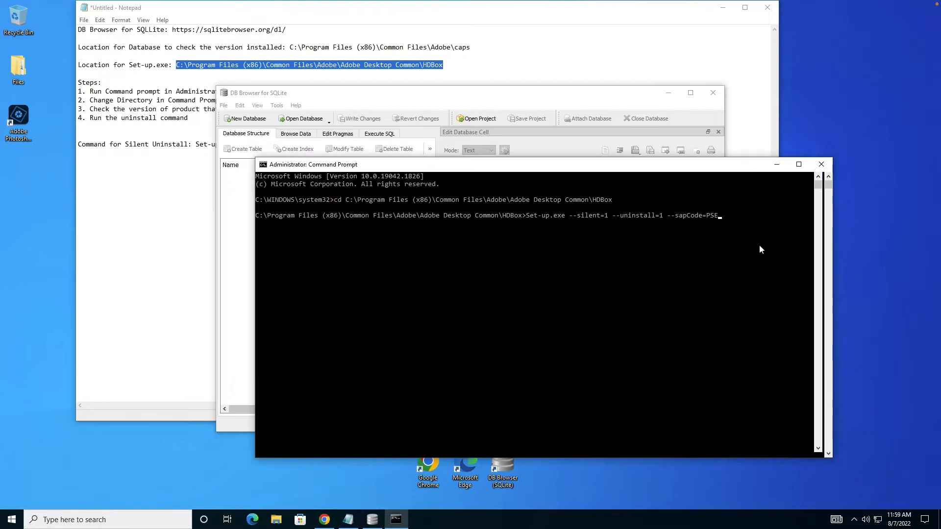
pyautogui.write(' --')
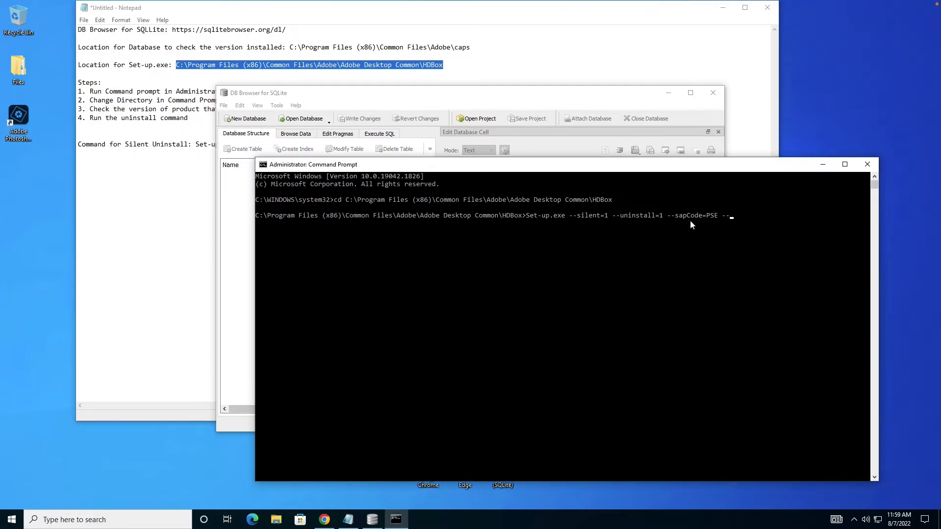
pyautogui.write('codex')
pyautogui.write('Version=')
# Step: Reopen hdpim.db and browse product_installation_info to confirm PSE version 20.4
pyautogui.click(296, 134)
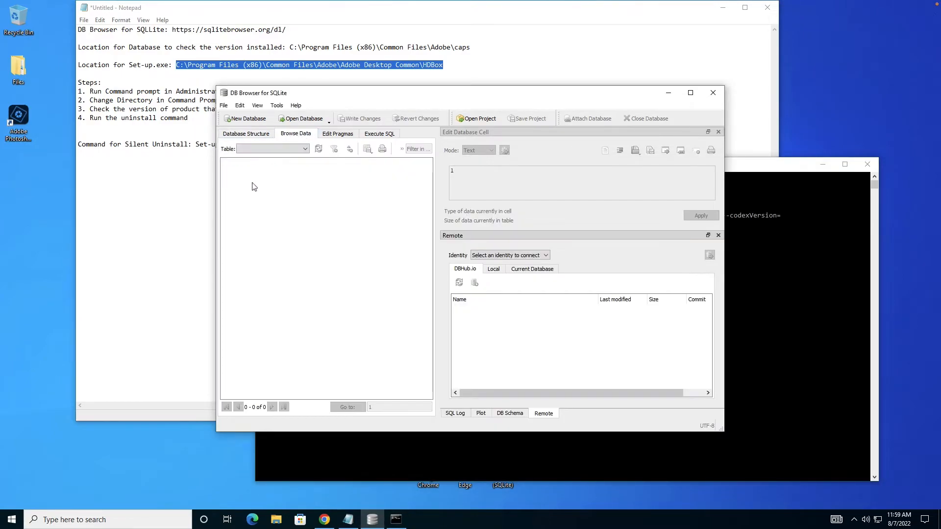
pyautogui.click(322, 219)
pyautogui.click(224, 106)
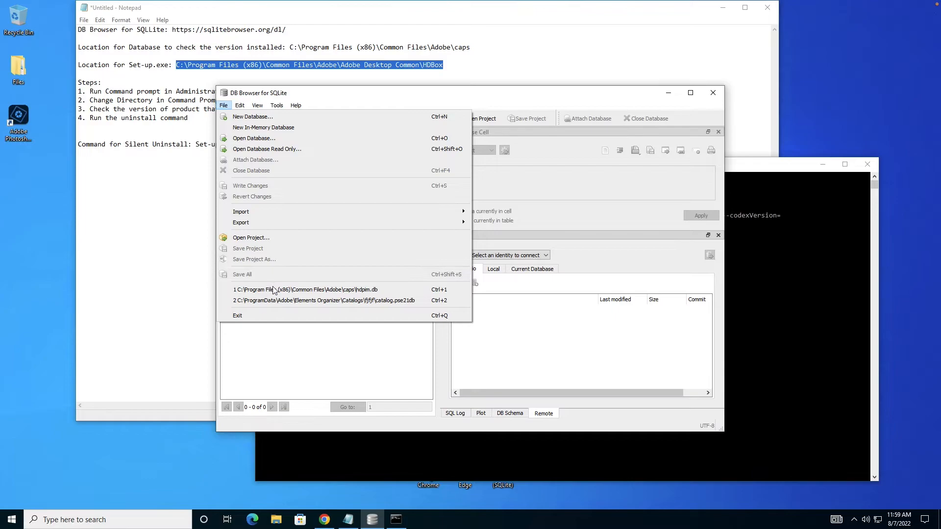
pyautogui.click(365, 291)
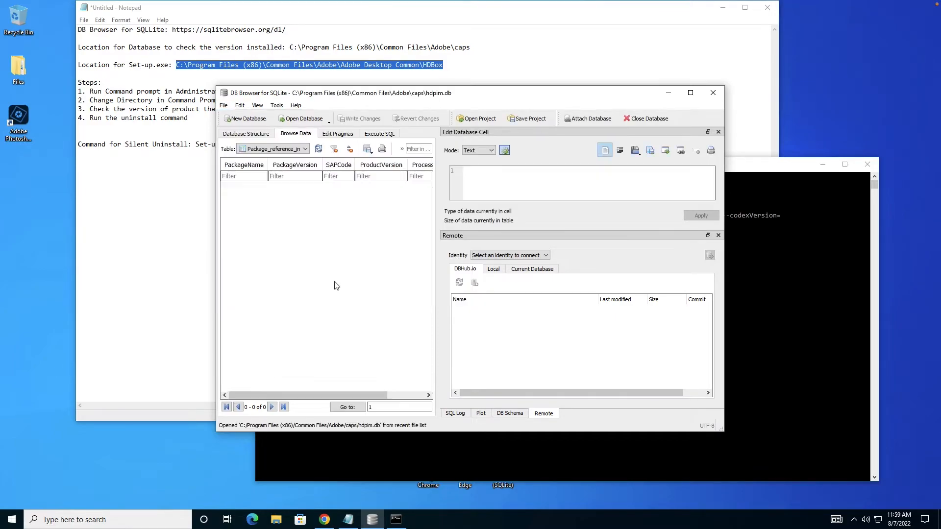
pyautogui.click(273, 149)
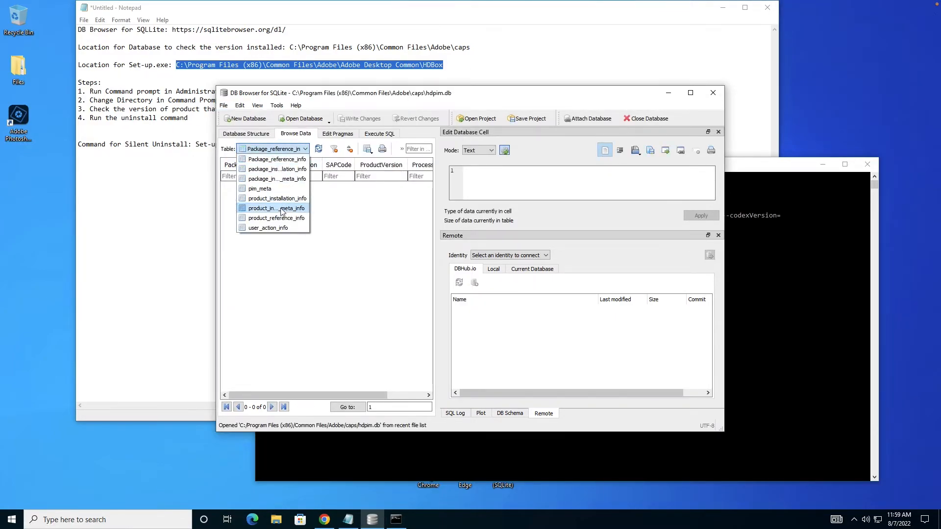
pyautogui.click(278, 199)
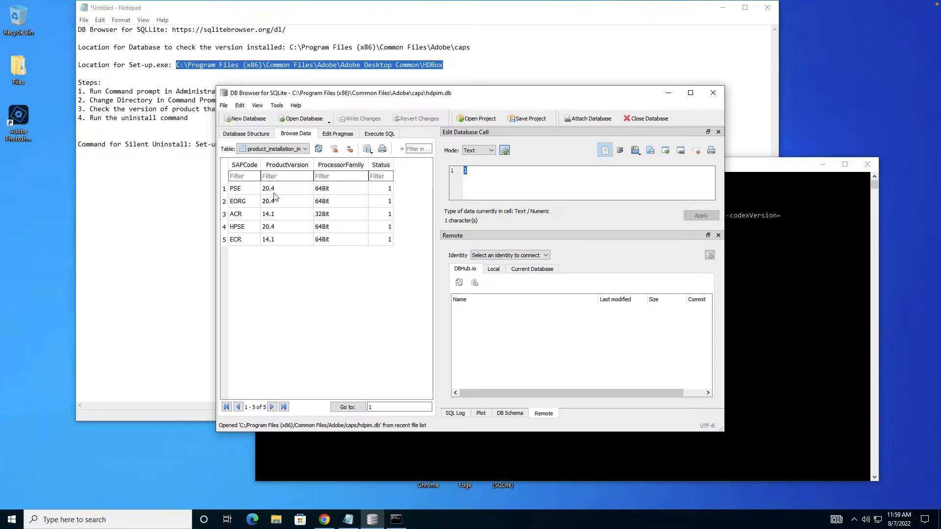
pyautogui.click(776, 232)
pyautogui.write('20.4 --productPlat')
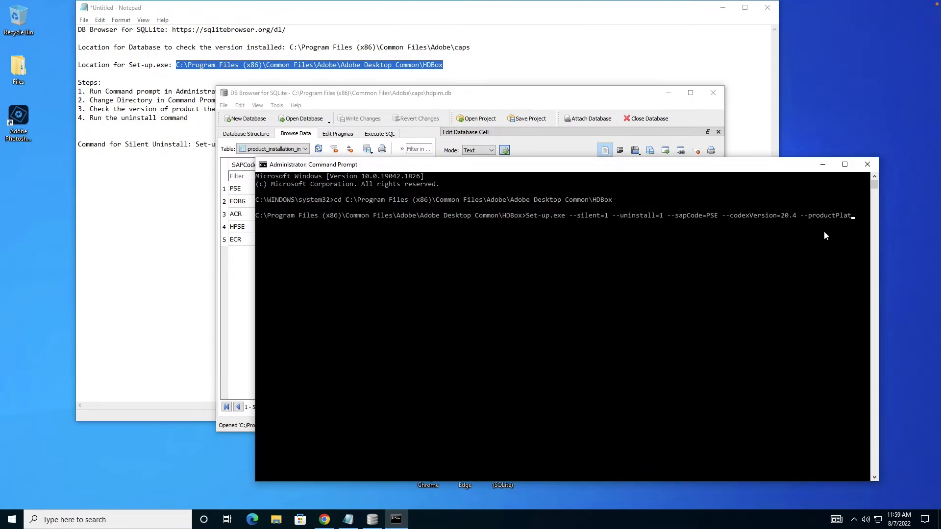
pyautogui.write('form')
pyautogui.write('=win64 --')
pyautogui.write('delete')
pyautogui.write('User')
pyautogui.write('Prefere')
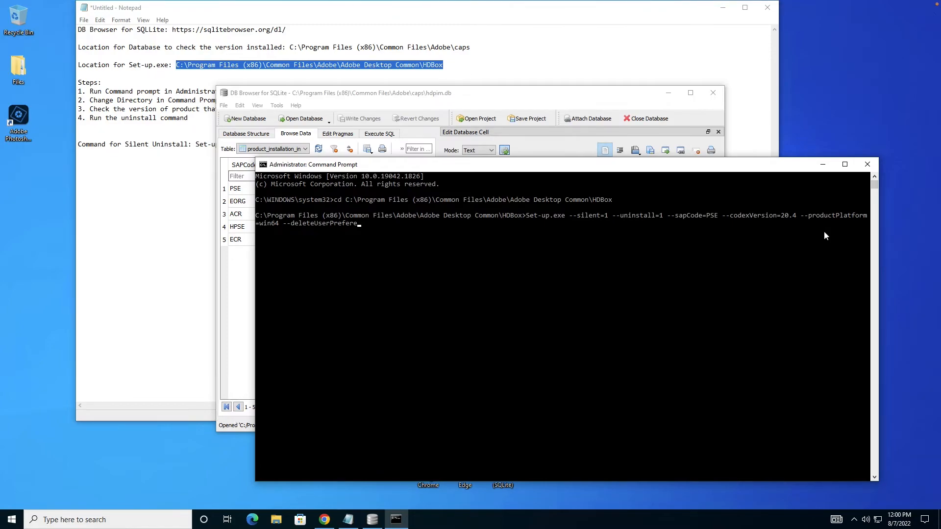
pyautogui.write('nces=true')
# Step: Run the uninstall with --codexVersion=20.4 --productPlatform=win64 --deleteUserPreferences=true, then launch Task Manager
pyautogui.press('Return')
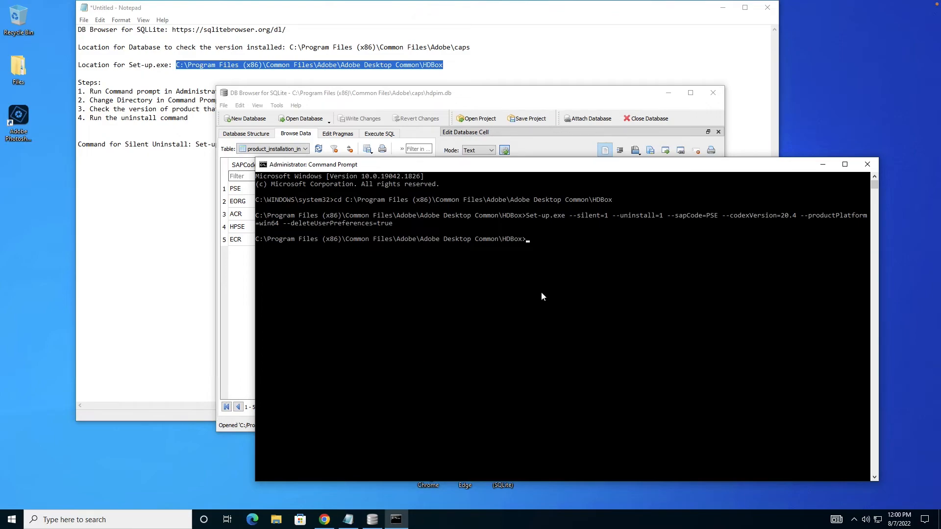
pyautogui.press('Return')
pyautogui.press('super')
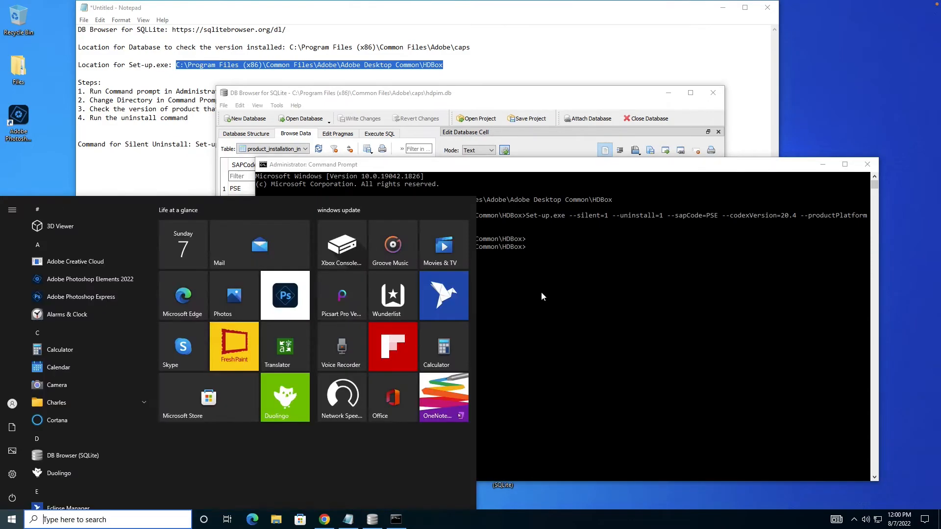
pyautogui.write('tas')
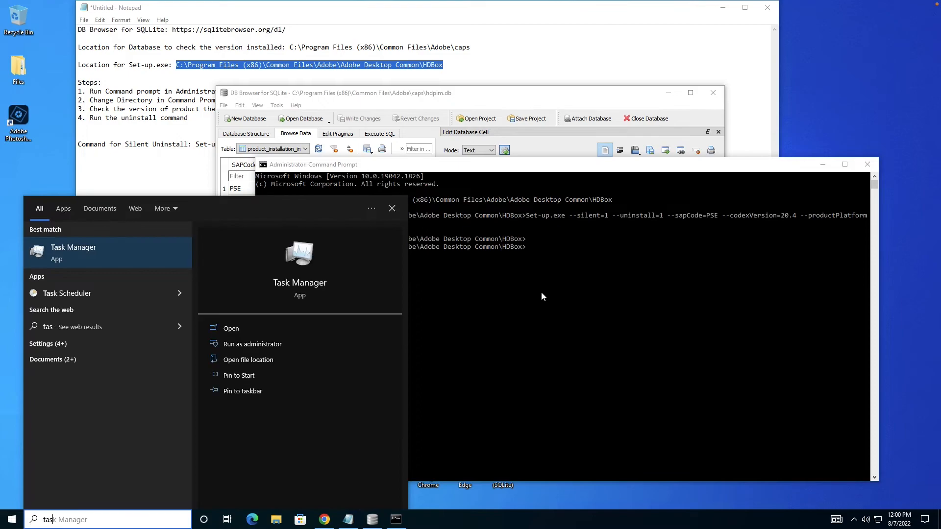
pyautogui.press('Return')
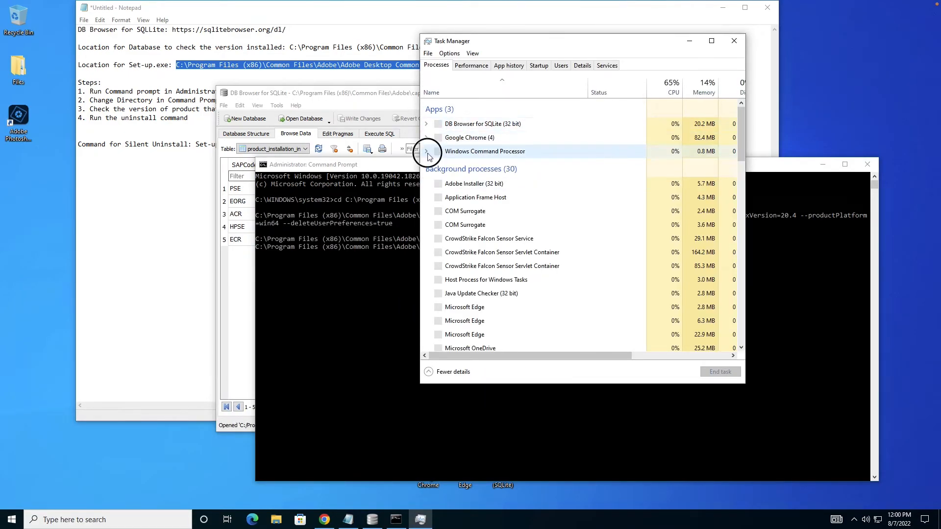
# Step: Expand the Notepad and Command Processor entries and locate the Adobe Installer background process
pyautogui.click(427, 151)
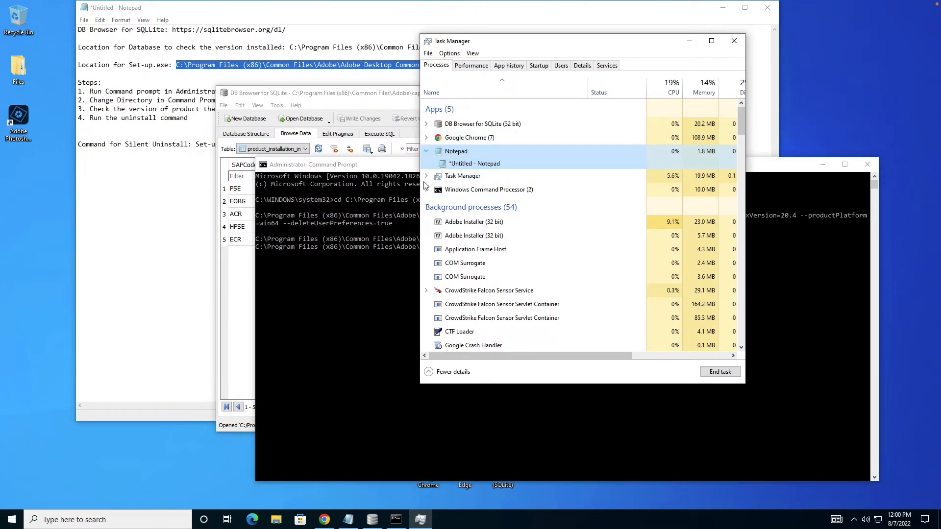
pyautogui.click(428, 190)
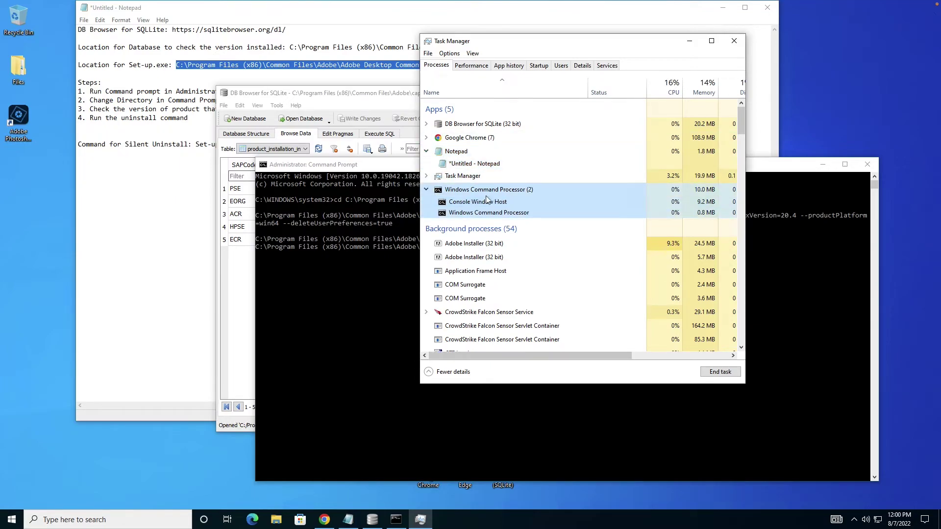
pyautogui.click(474, 244)
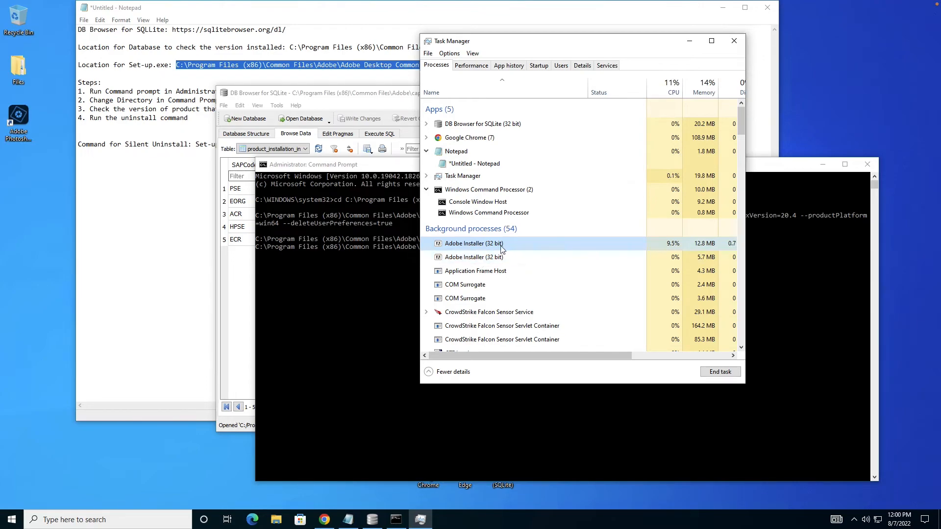
pyautogui.click(32, 118)
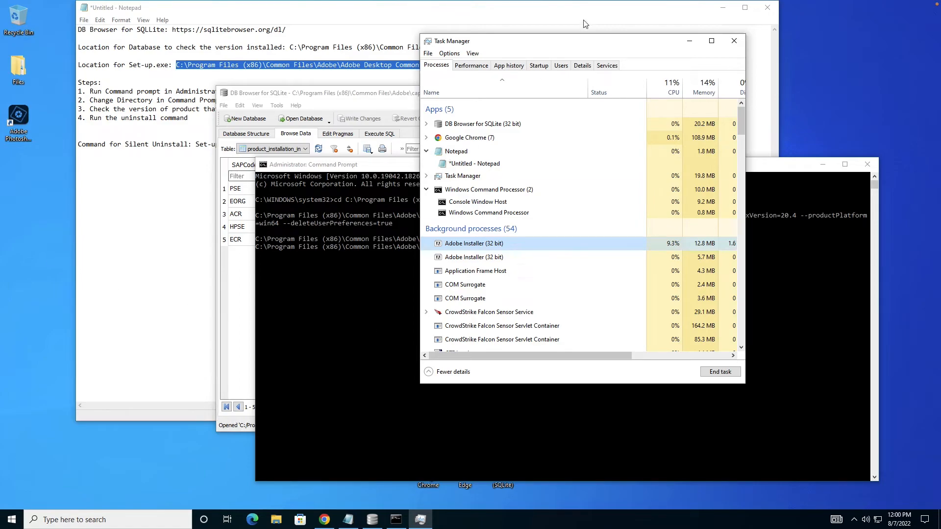
pyautogui.moveTo(572, 40); pyautogui.dragTo(670, 31)
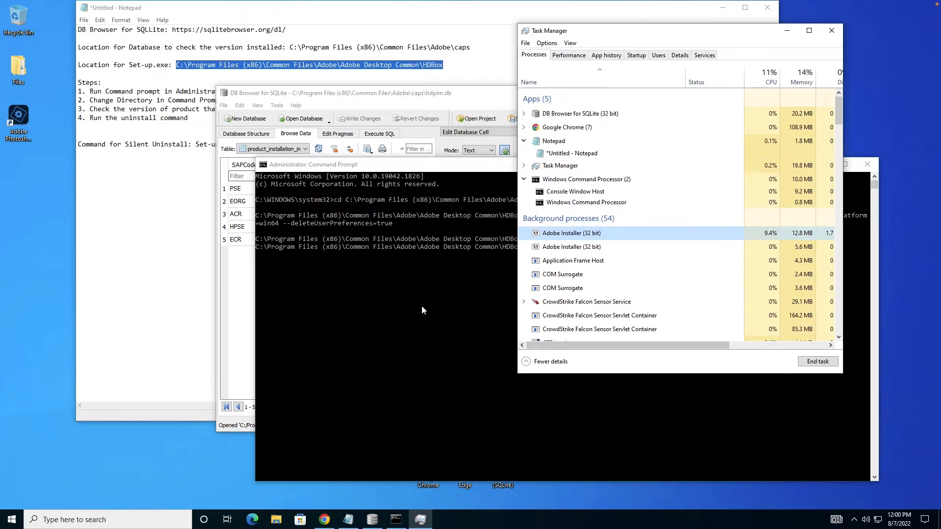
pyautogui.click(441, 301)
pyautogui.press('Return')
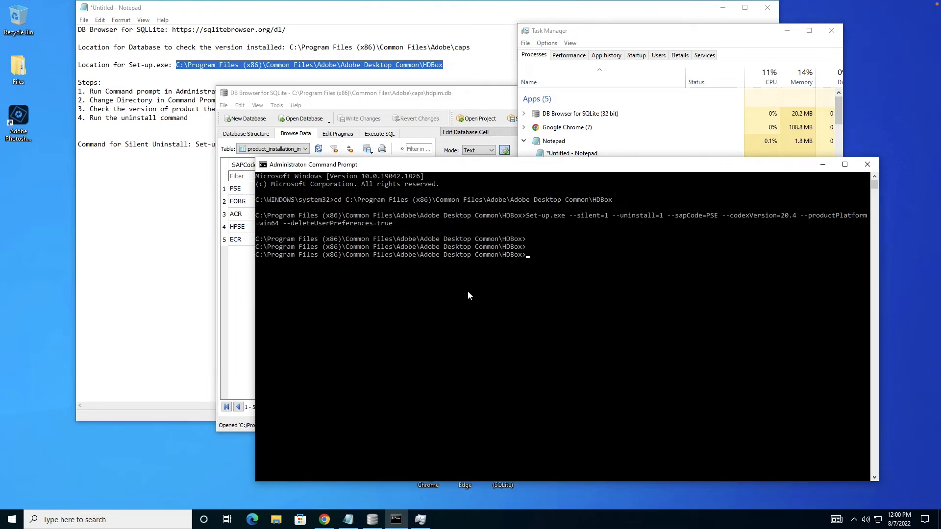
# Step: Select the two Adobe Installer (32 bit) background processes to confirm the uninstall is running
pyautogui.click(653, 34)
pyautogui.click(640, 233)
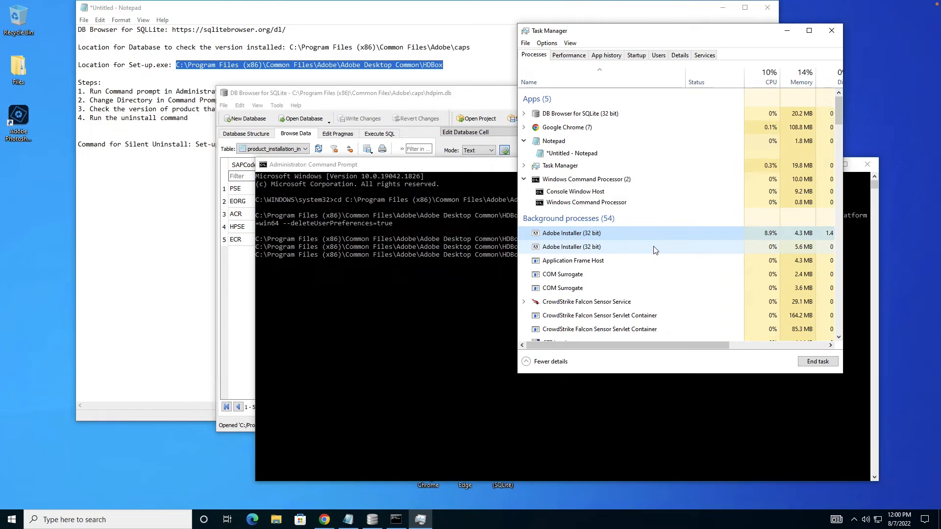
pyautogui.click(641, 247)
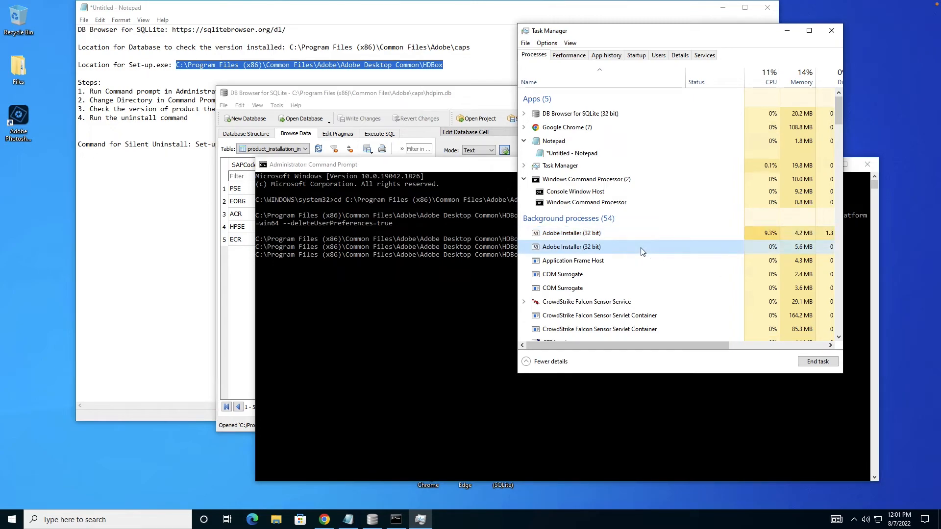
pyautogui.click(641, 238)
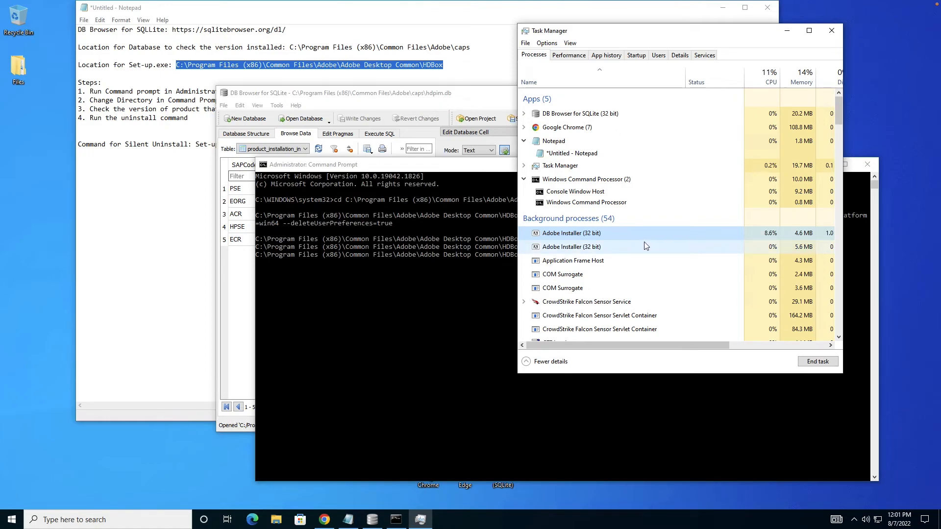
pyautogui.click(429, 258)
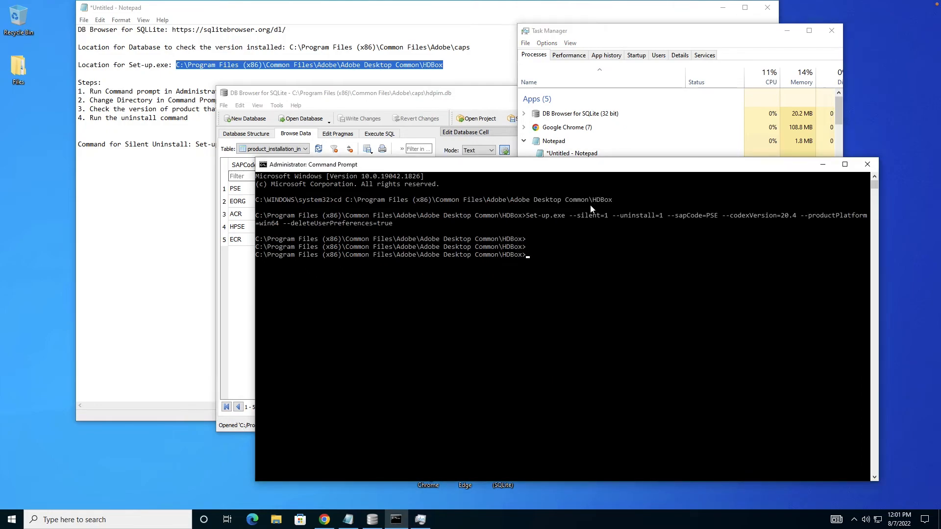
# Step: Arrange Task Manager above Command Prompt and watch until the Adobe Installer processes disappear
pyautogui.moveTo(657, 33); pyautogui.dragTo(705, 16)
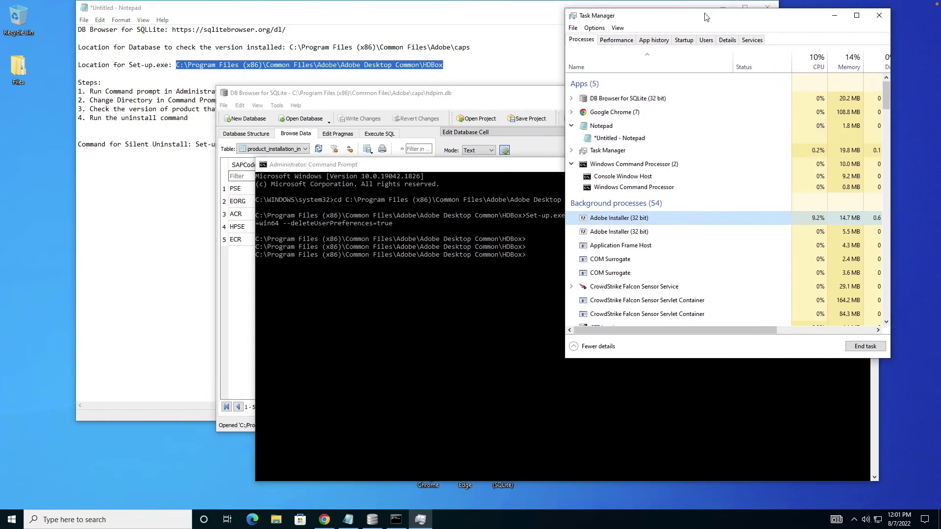
pyautogui.click(489, 284)
pyautogui.moveTo(647, 163); pyautogui.dragTo(647, 252)
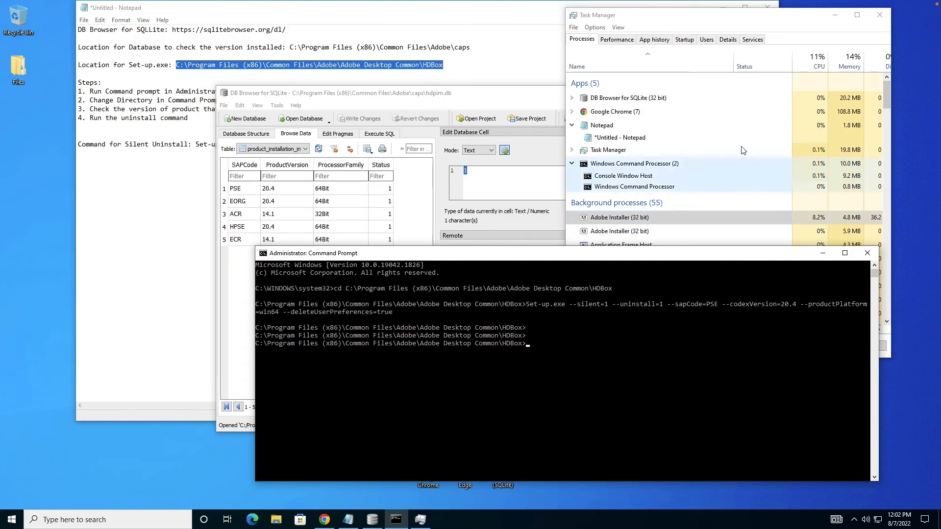
pyautogui.moveTo(733, 15); pyautogui.dragTo(765, 7)
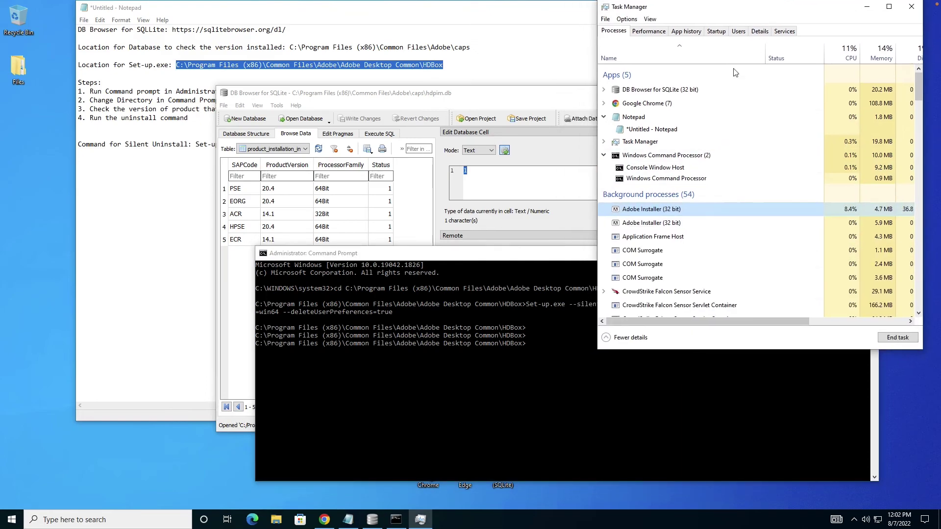
pyautogui.click(561, 346)
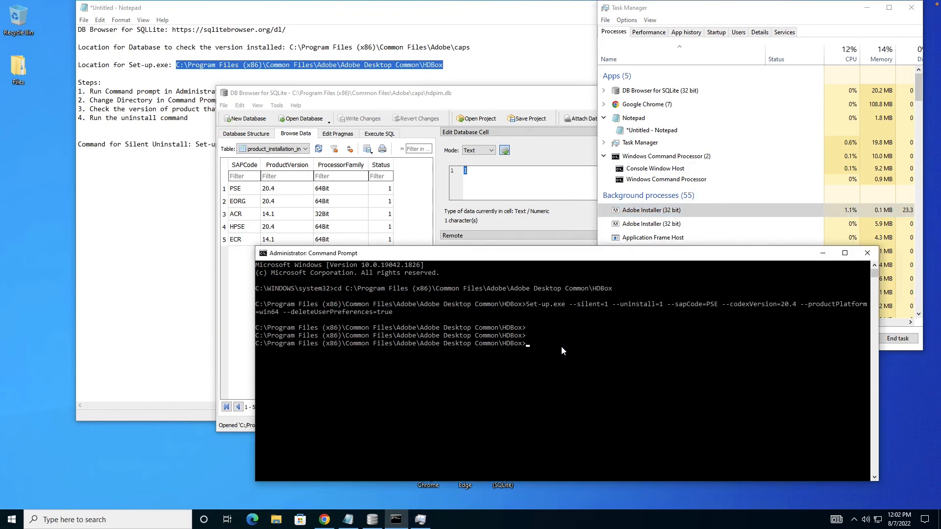